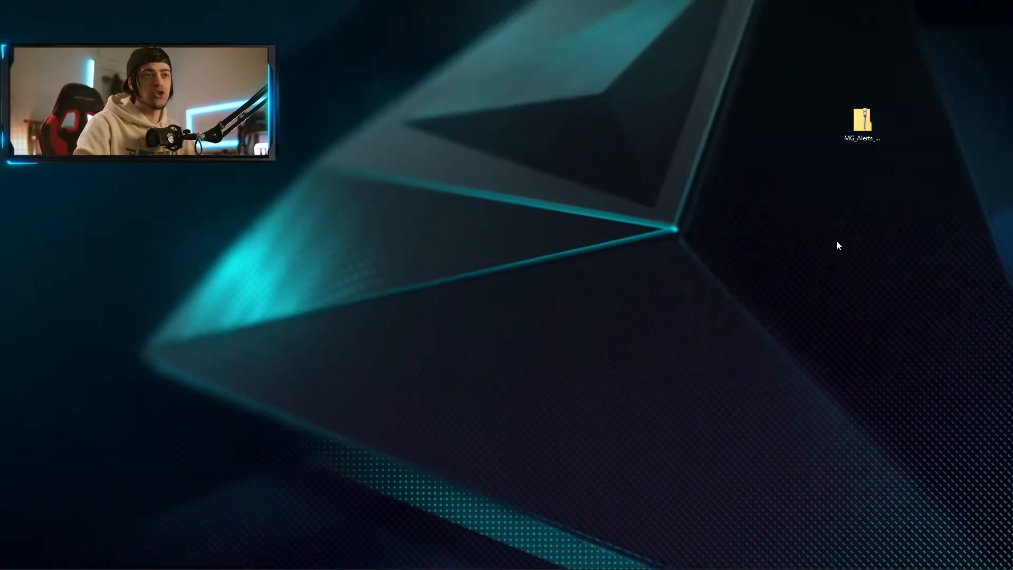
Extract the MG_Alerts_BLAST_white zip to the desktop and place the folder beside it.
right_click(868, 126)
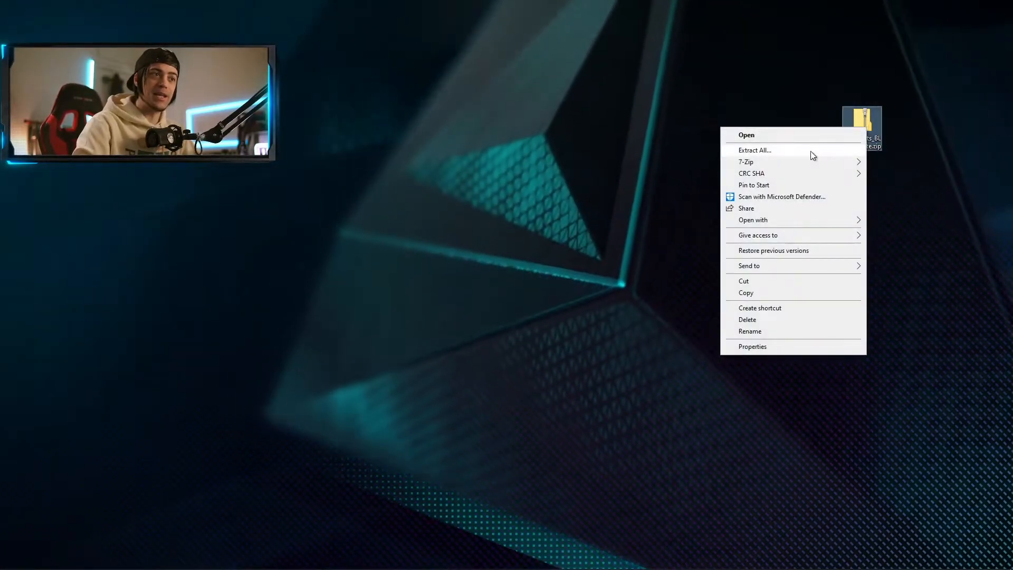
left_click(755, 150)
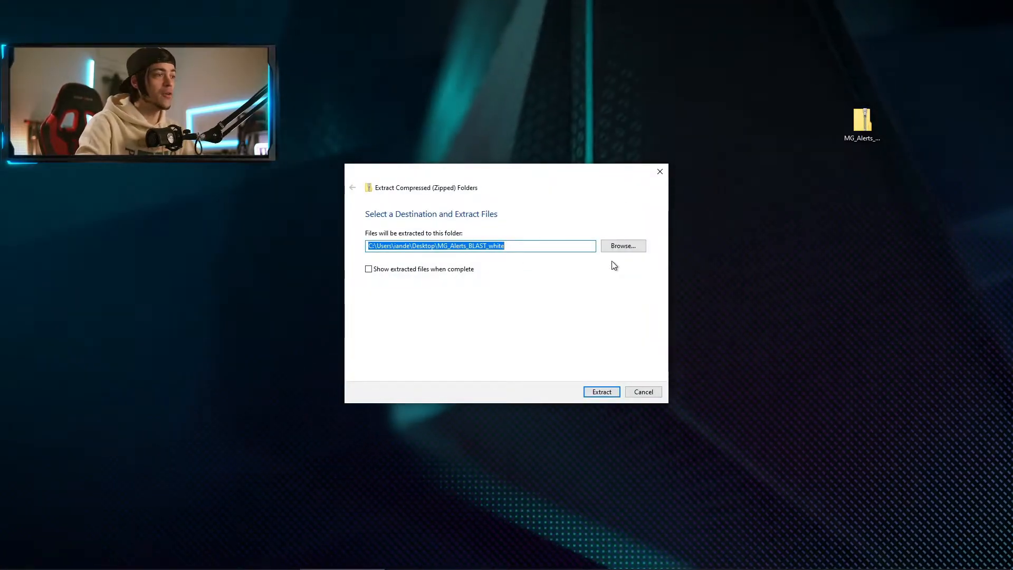
key("Return")
left_click_drag(20, 17, 724, 152)
left_click(761, 165)
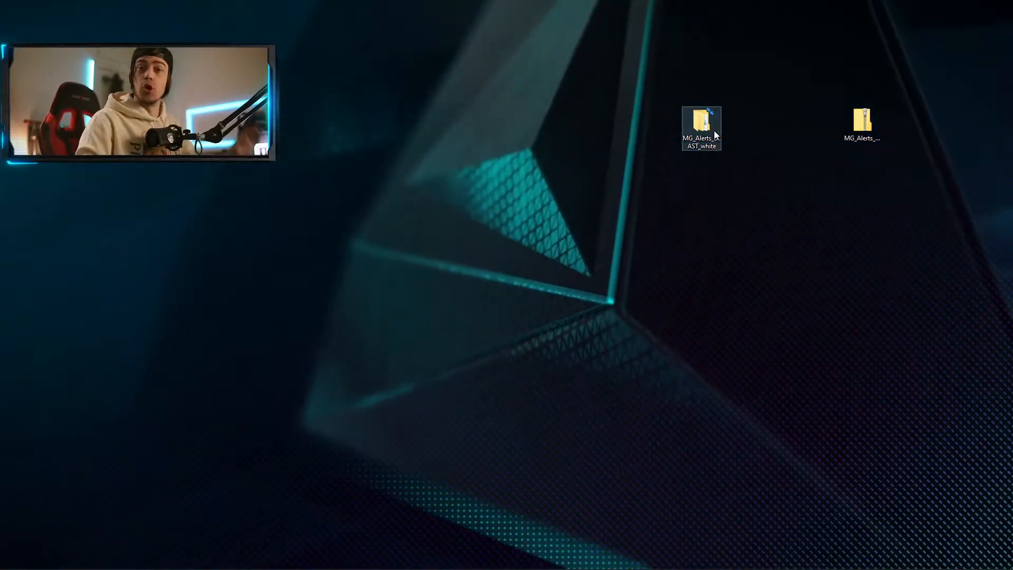
Open MG_AlertsPack_BLAST_white and preview the Bits clip, the alert sound and the settings image.
double_click(714, 132)
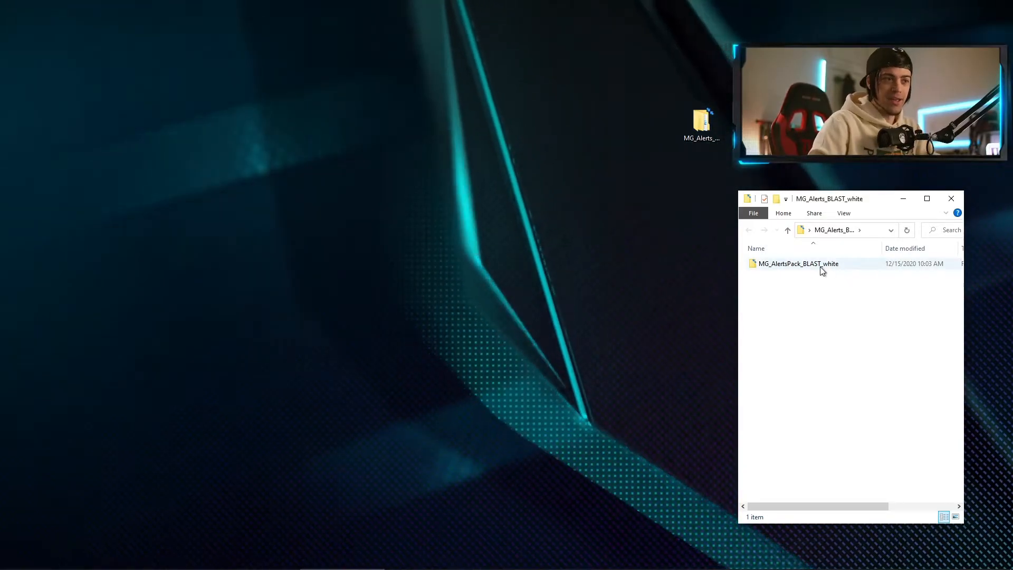
double_click(822, 264)
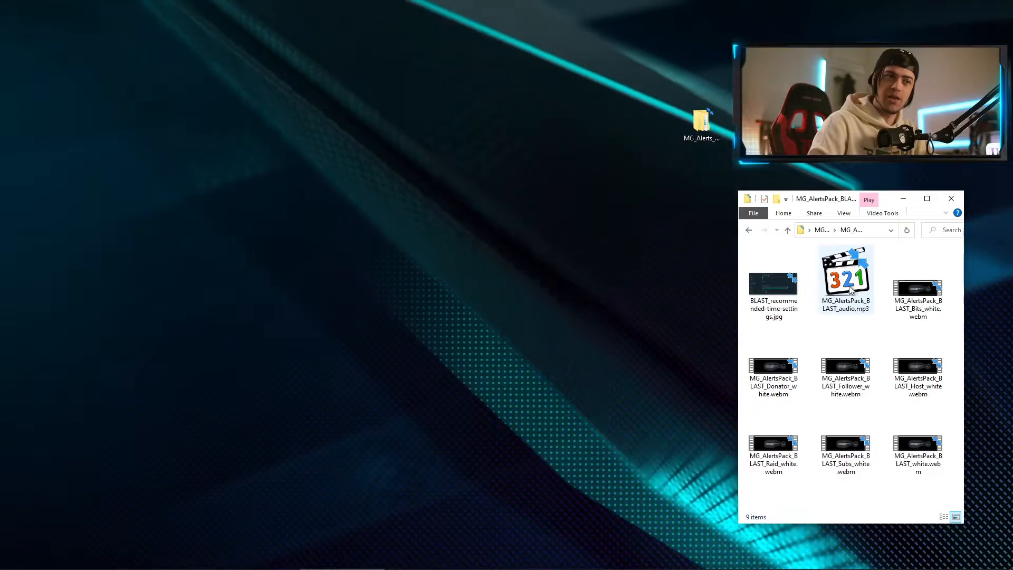
double_click(921, 285)
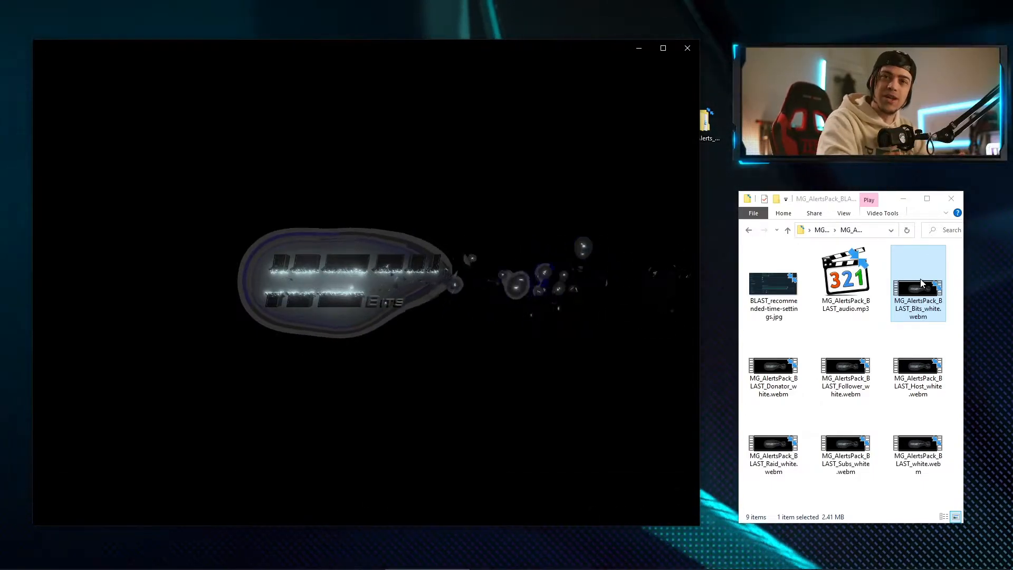
left_click(895, 327)
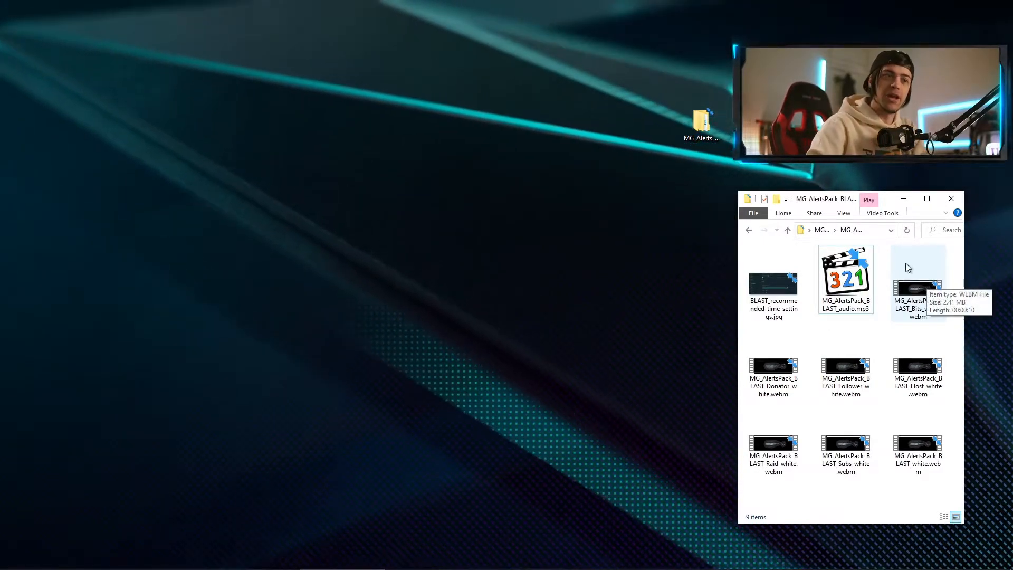
double_click(848, 286)
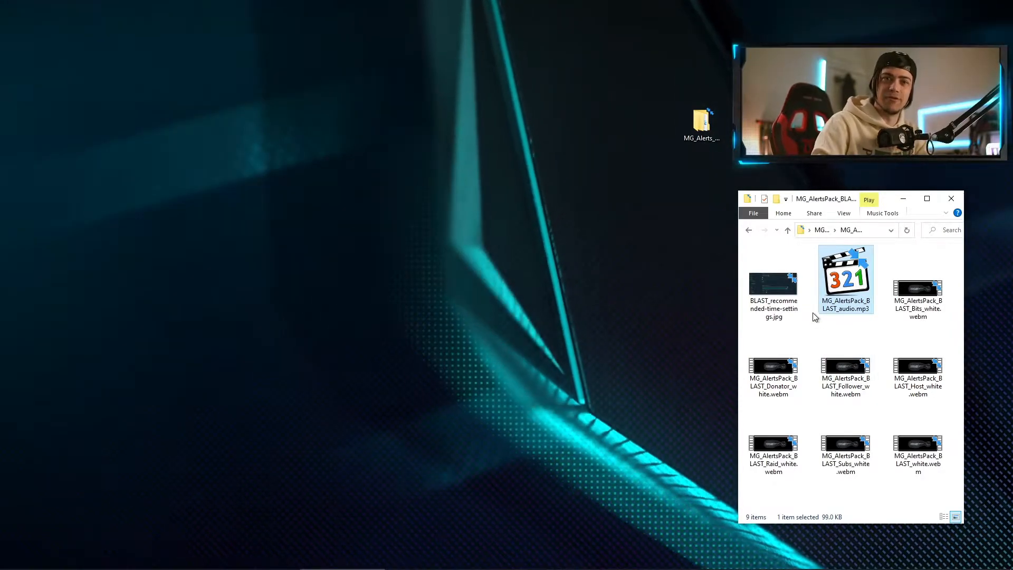
double_click(774, 287)
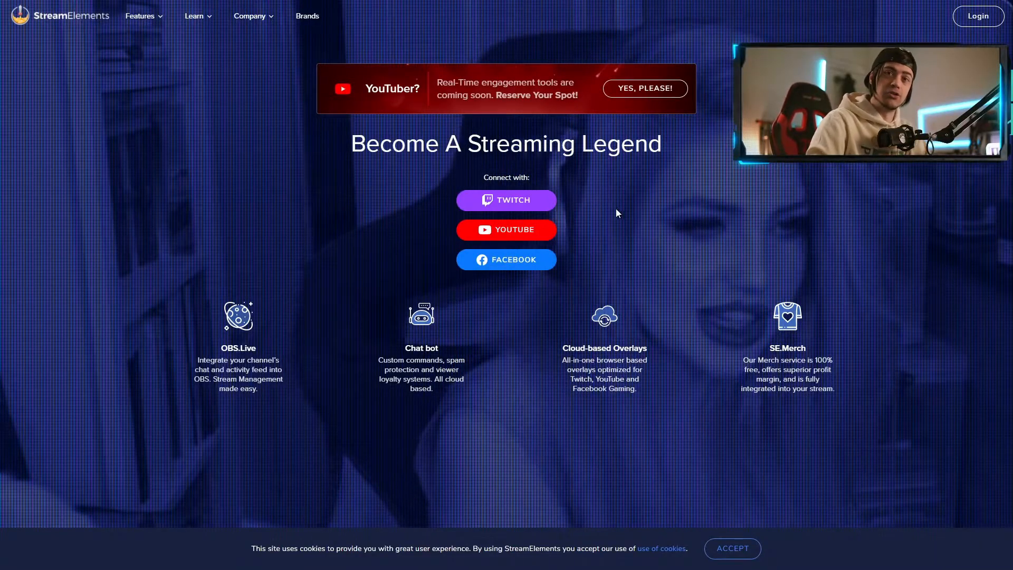
Sign in to StreamElements with Twitch and create a new overlay from My overlays.
left_click(508, 199)
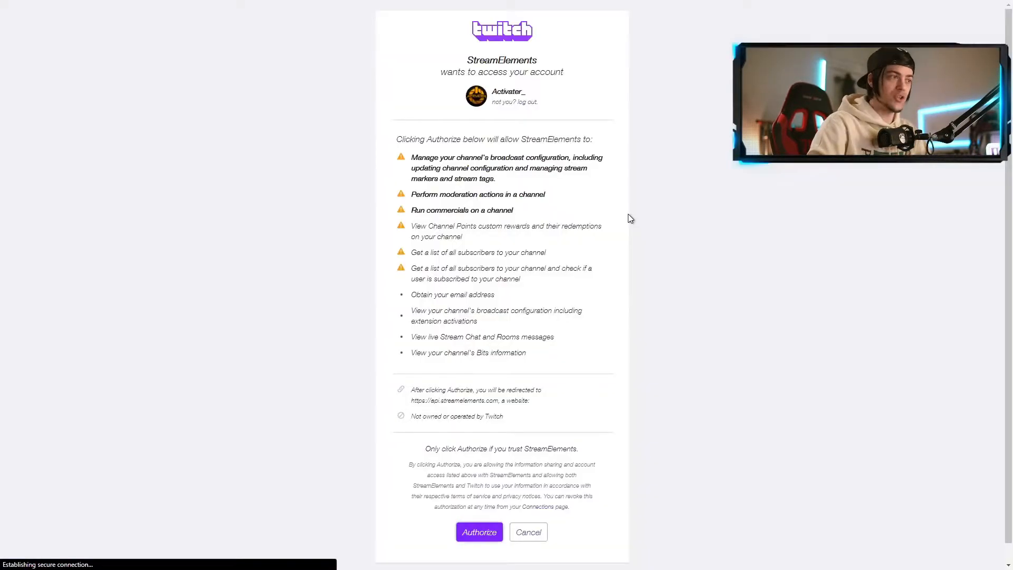
left_click(465, 532)
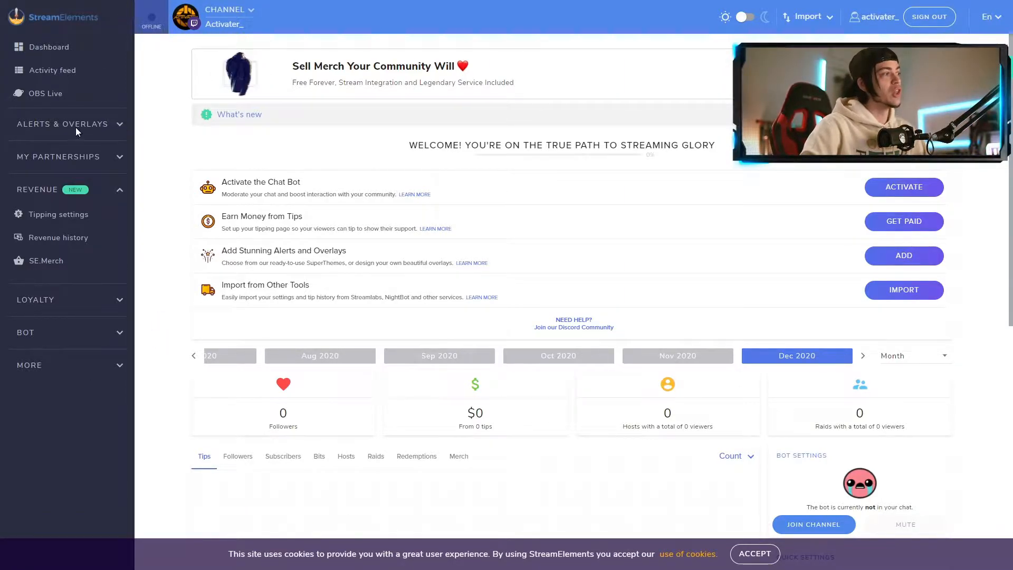
left_click(117, 130)
left_click(58, 174)
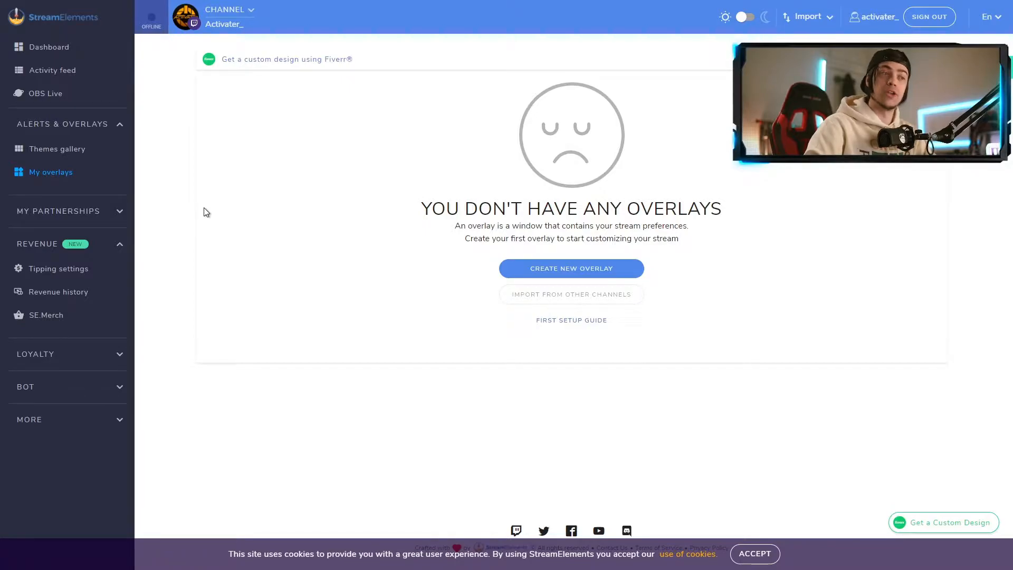
left_click(558, 272)
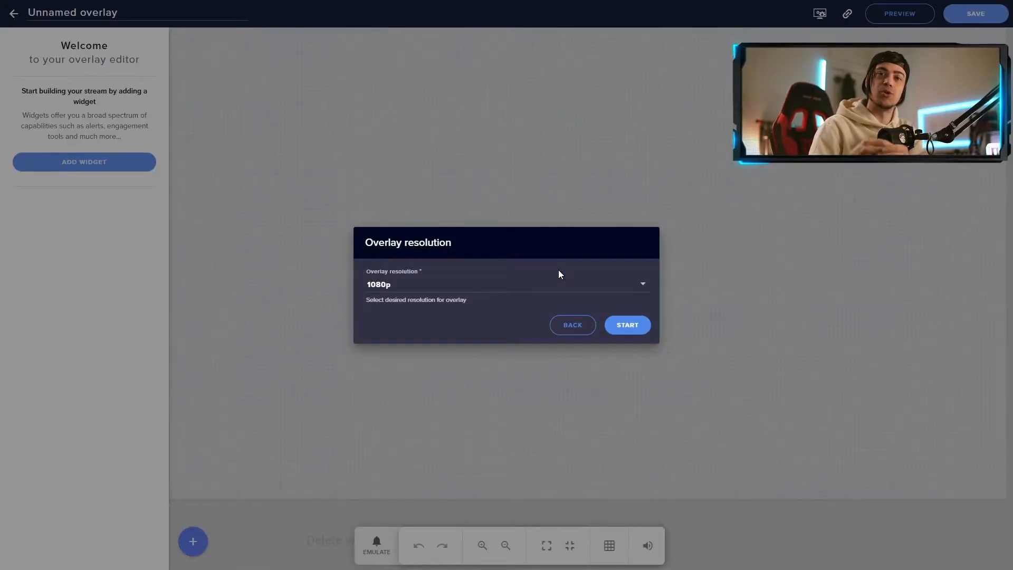
Create the overlay at 1080p and title it 'MoveGraph Blast Alert!'.
left_click(643, 288)
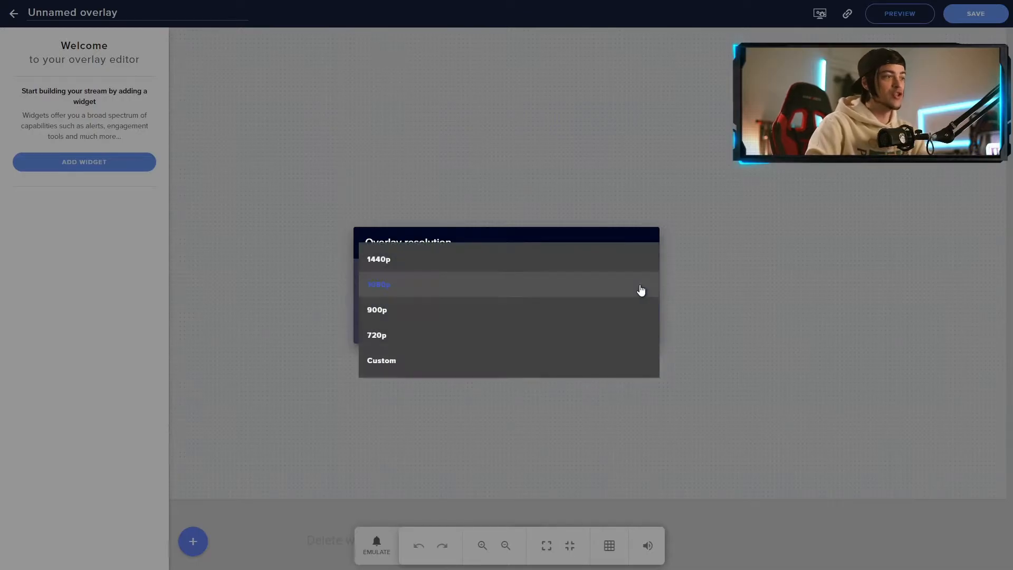
left_click(602, 284)
left_click(629, 325)
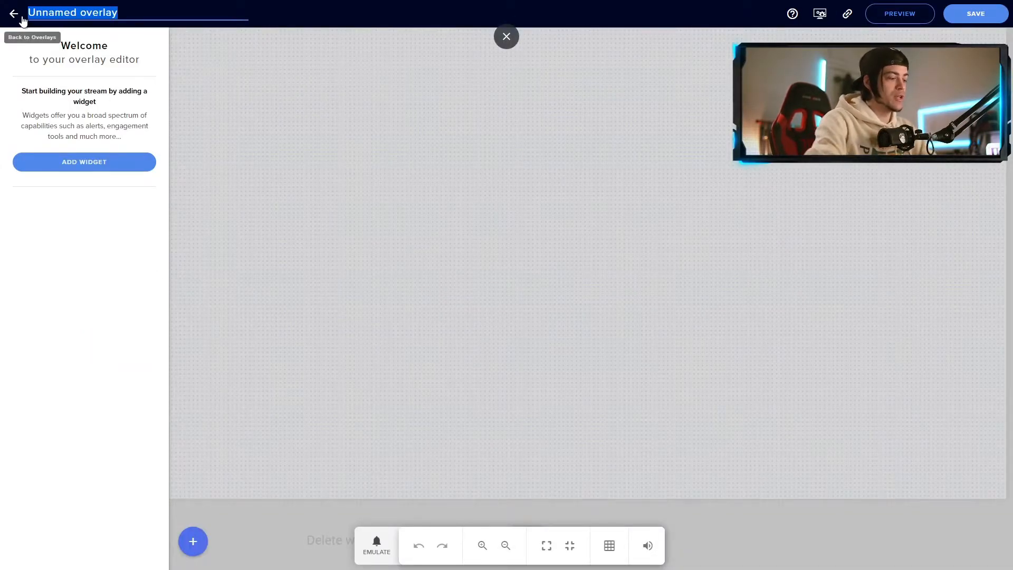
type("MoveGraph Blast")
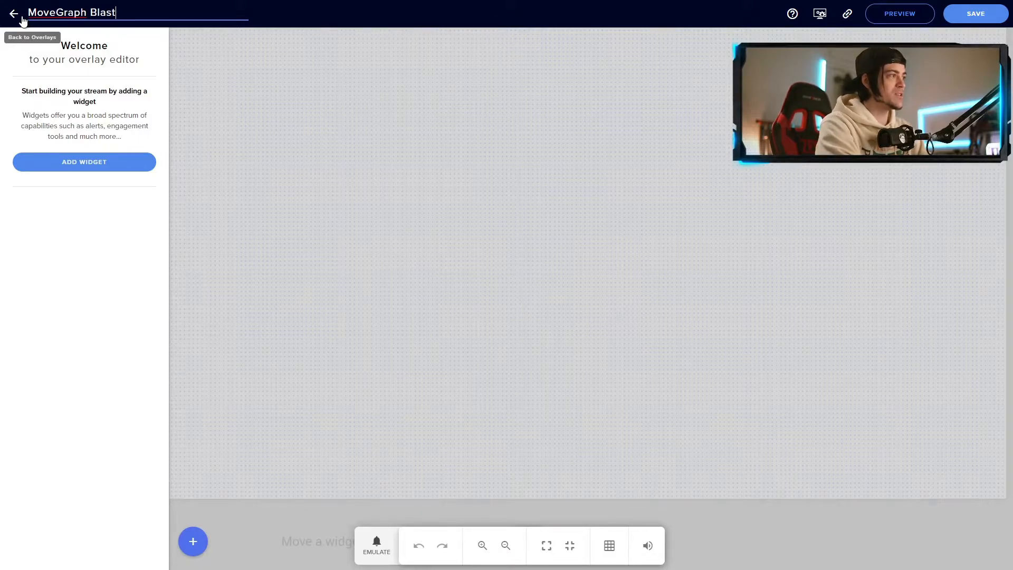
type(" Alert!")
left_click(110, 192)
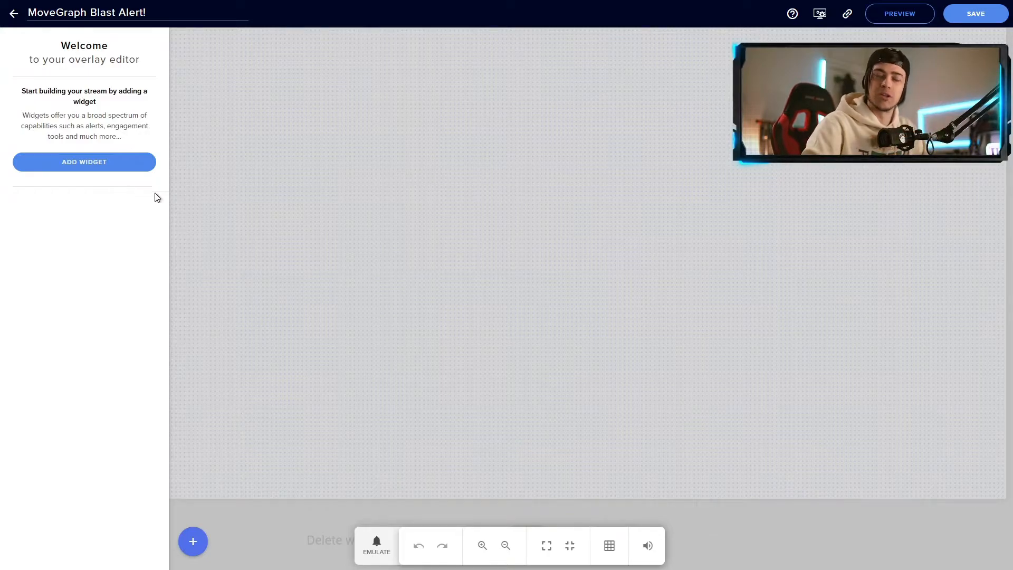
Add an AlertBox widget from the Alerts widget category.
left_click(94, 166)
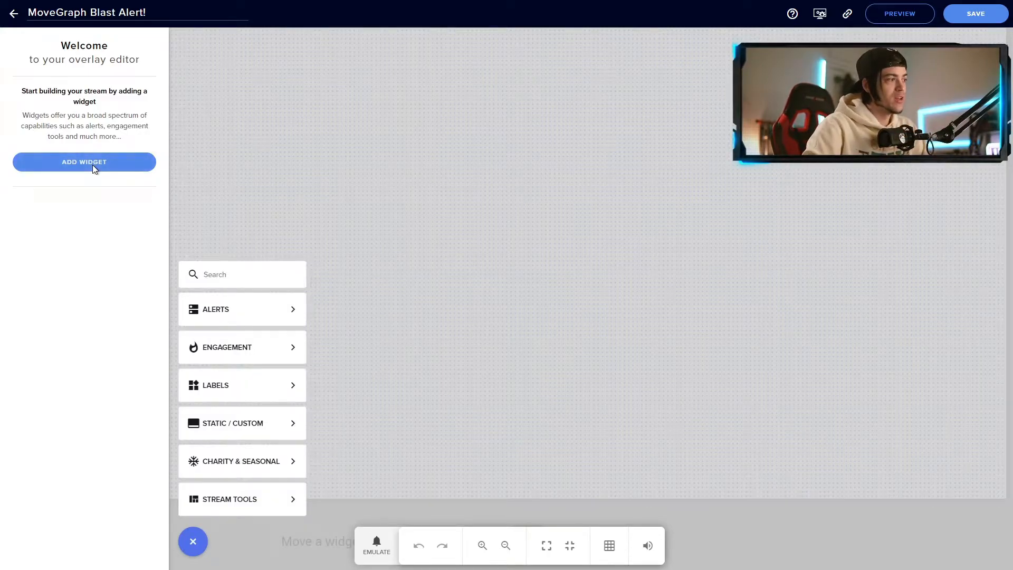
mouse_move(256, 312)
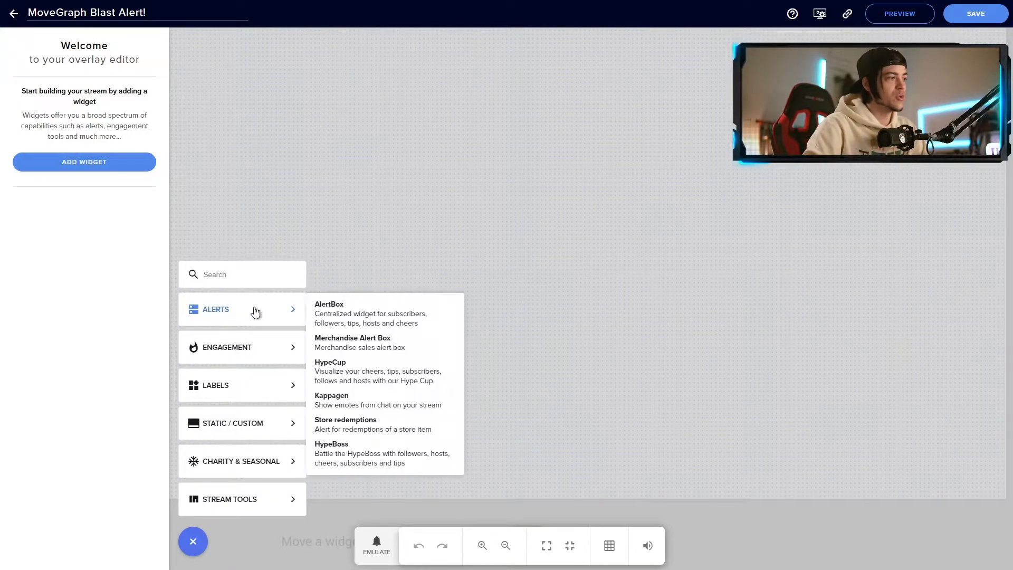
left_click(377, 320)
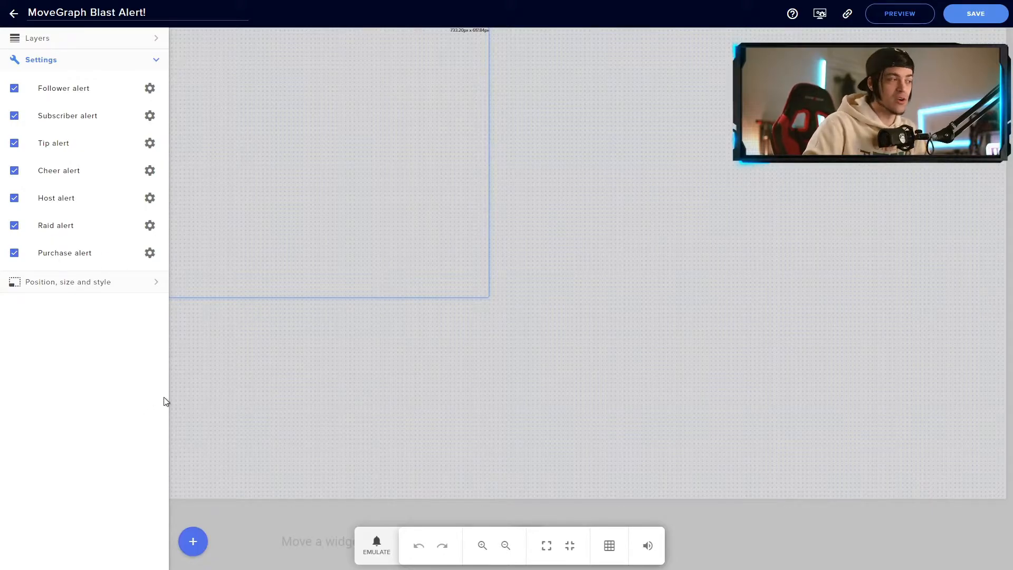
Size the AlertBox to 1920×1080 at top 0 px, left 0 px, centered on the canvas.
left_click(93, 285)
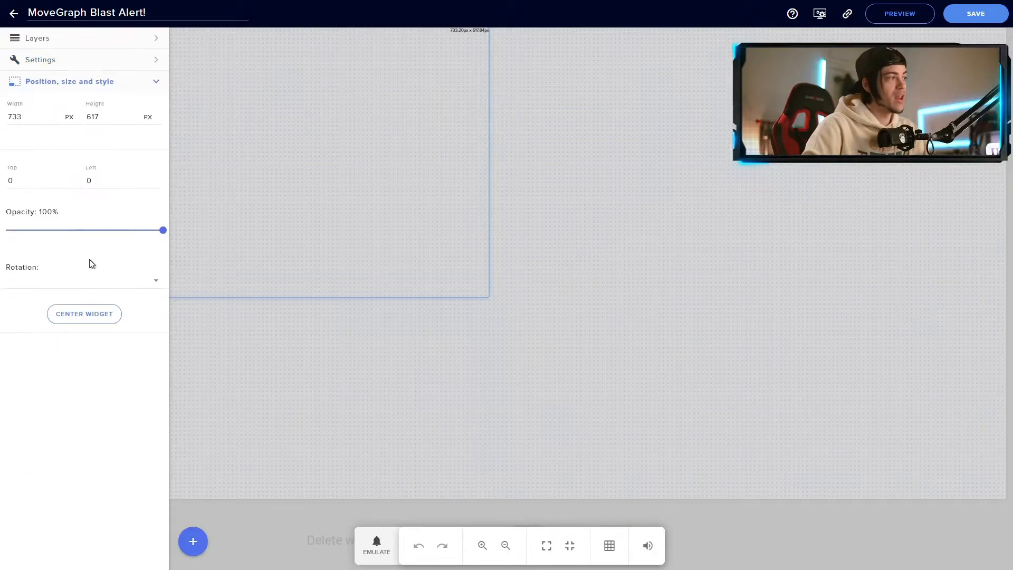
left_click_drag(251, 134, 427, 198)
mouse_move(525, 228)
left_mouse_down()
mouse_move(535, 258)
mouse_move(565, 251)
mouse_move(528, 233)
left_mouse_up()
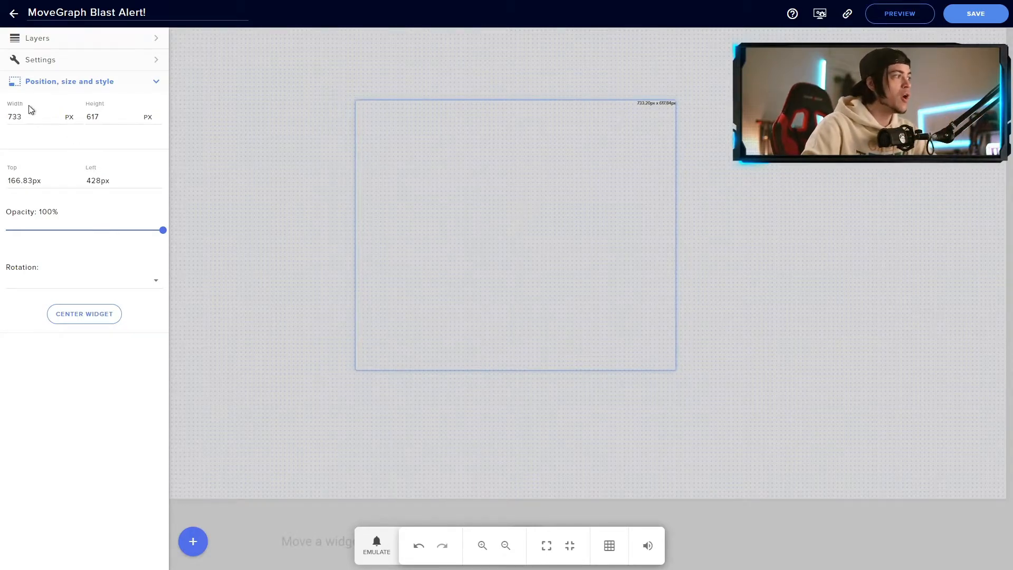
type("1920")
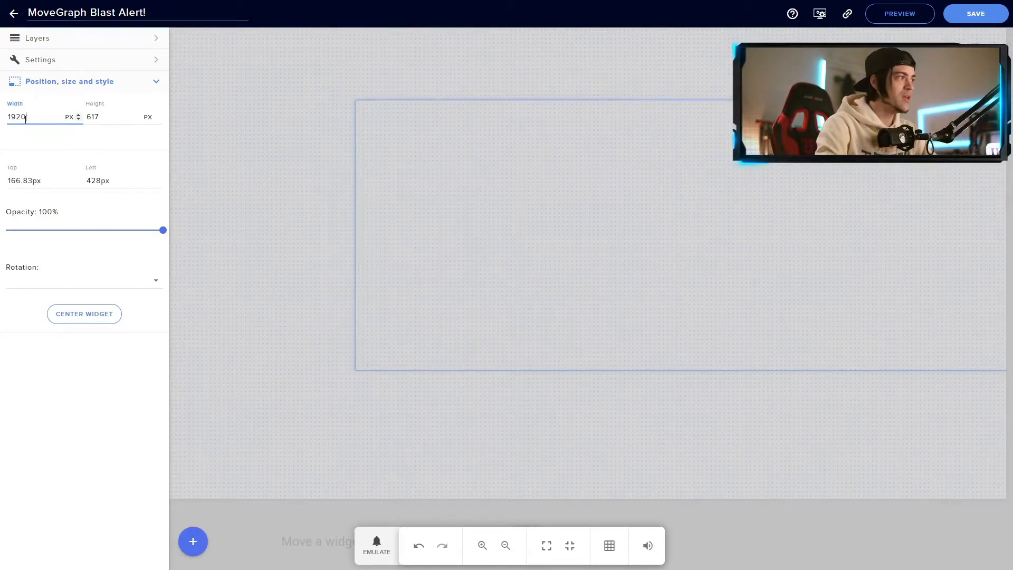
type("1080")
left_click_drag(649, 271, 500, 238)
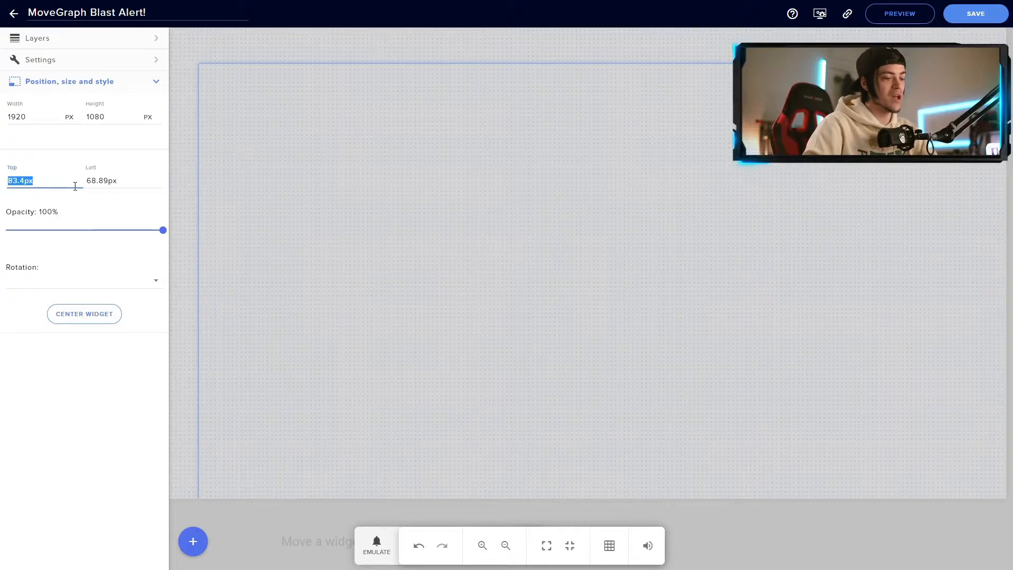
type("00")
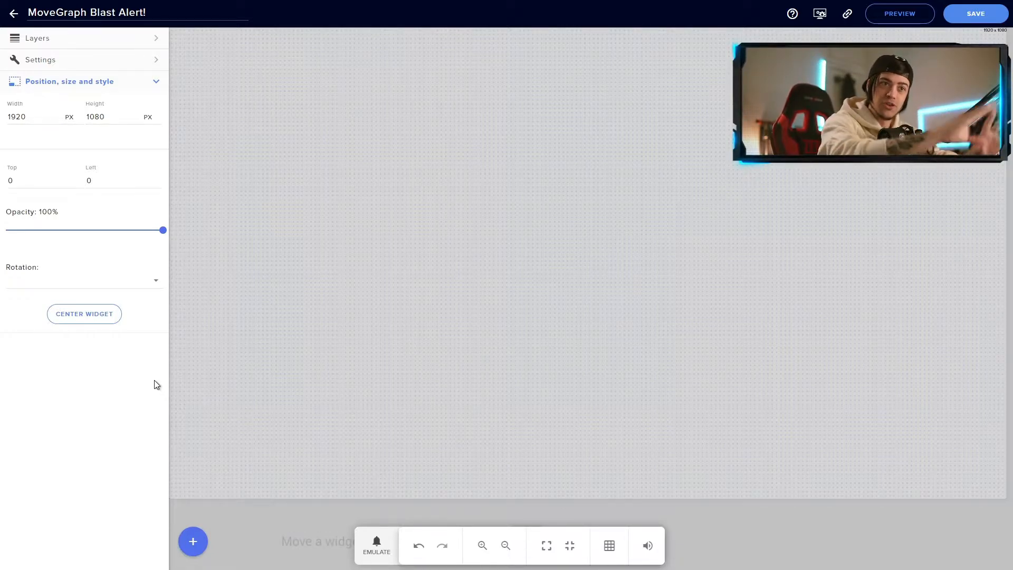
left_click_drag(272, 163, 416, 253)
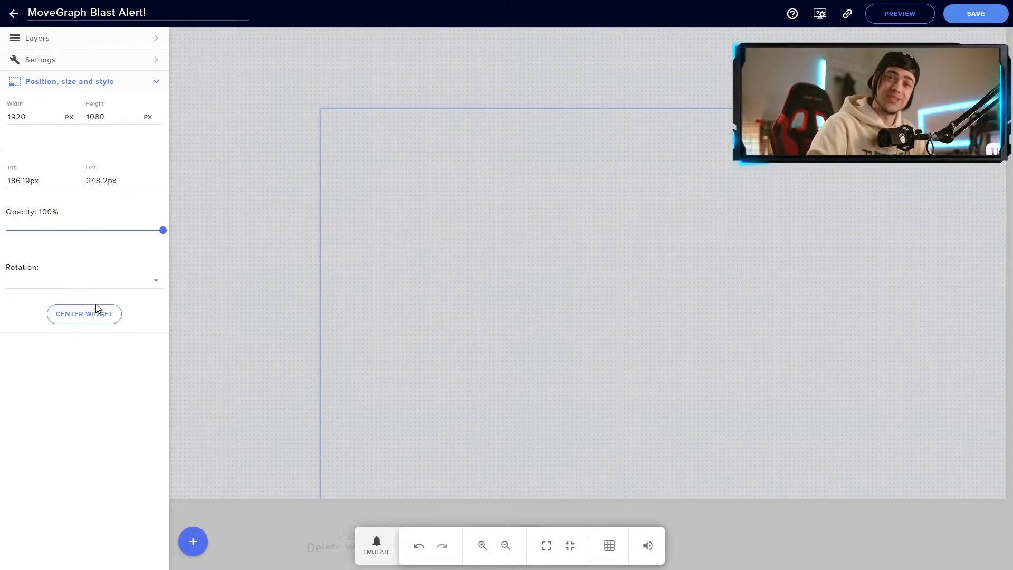
left_click(83, 321)
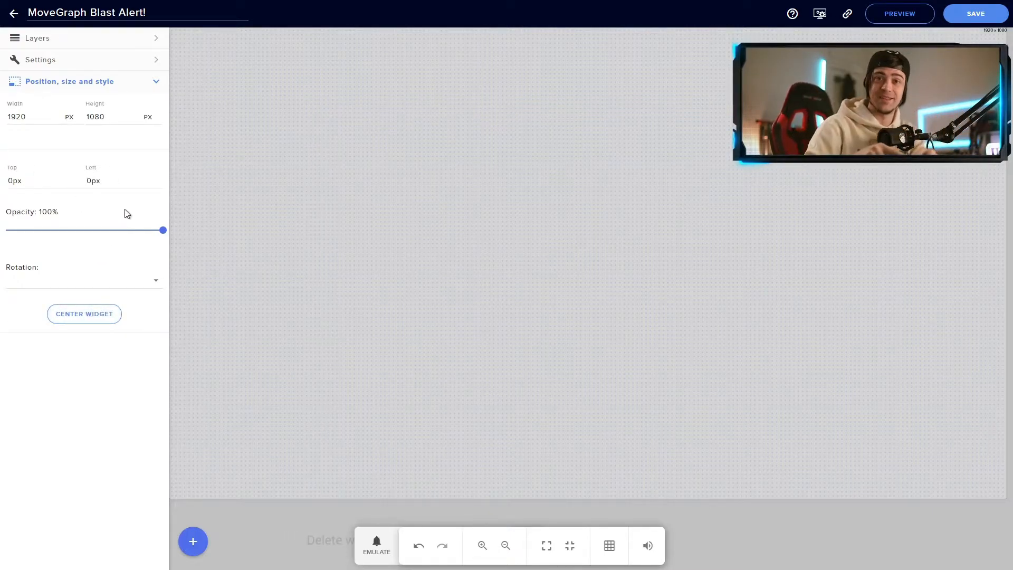
left_click(157, 83)
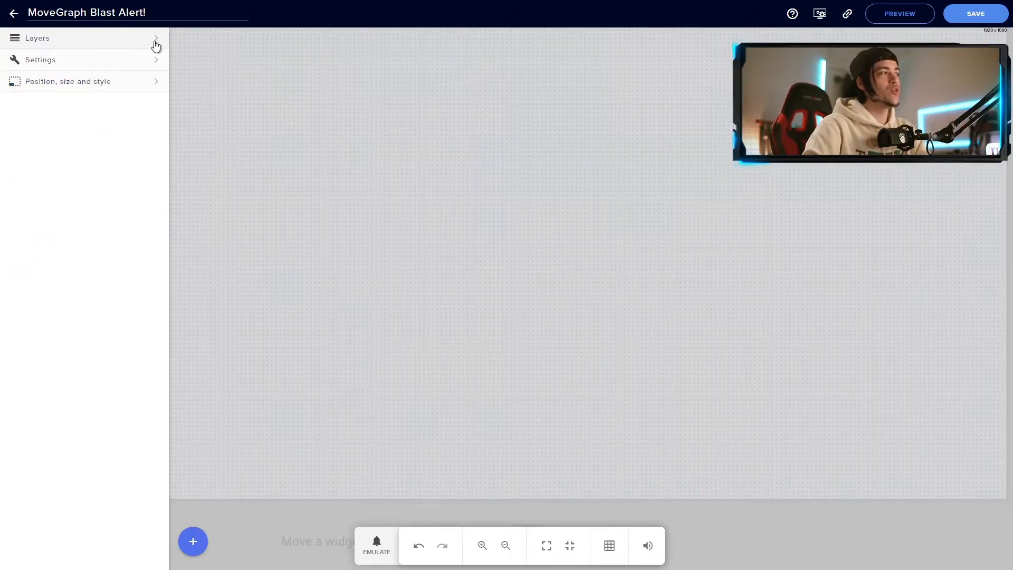
Open the follower alert's advanced settings from the widget's alert types.
left_click(157, 42)
left_click(90, 109)
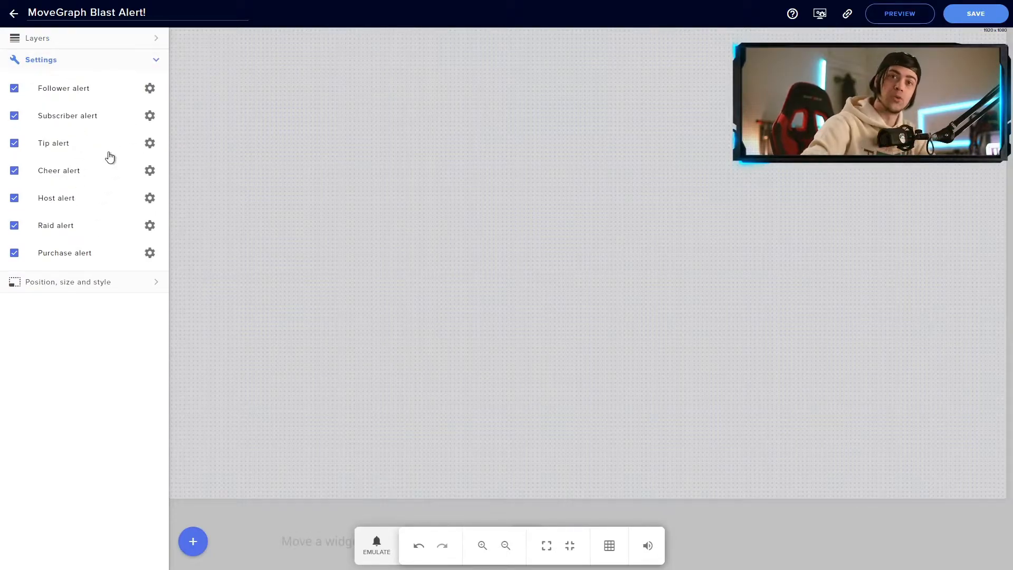
left_click(149, 91)
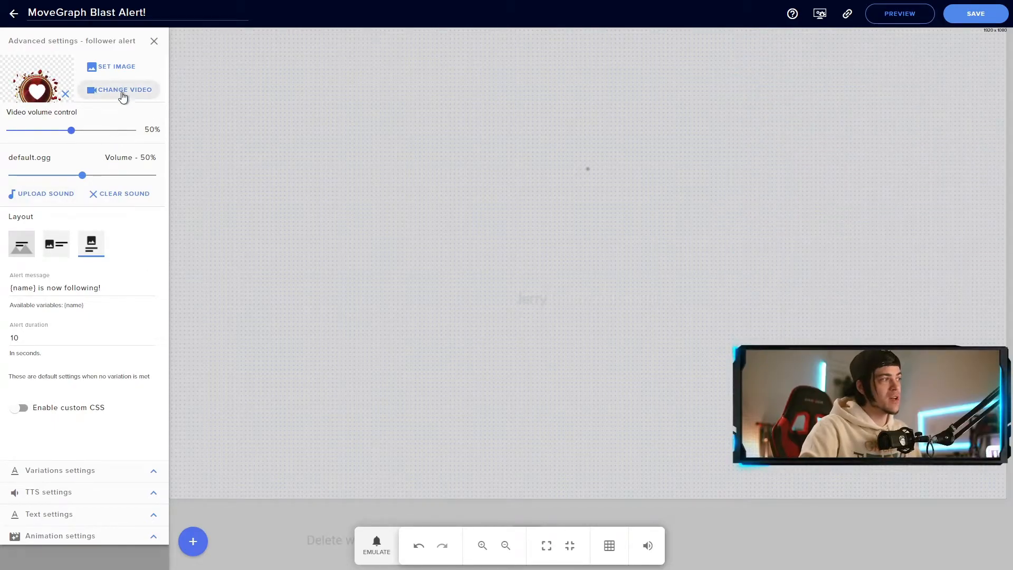
Upload MG_AlertsPack_BLAST_Follower_white.webm as the follower video, then upload MG_AlertsPack_BLAST_audio.mp3.
left_click(132, 98)
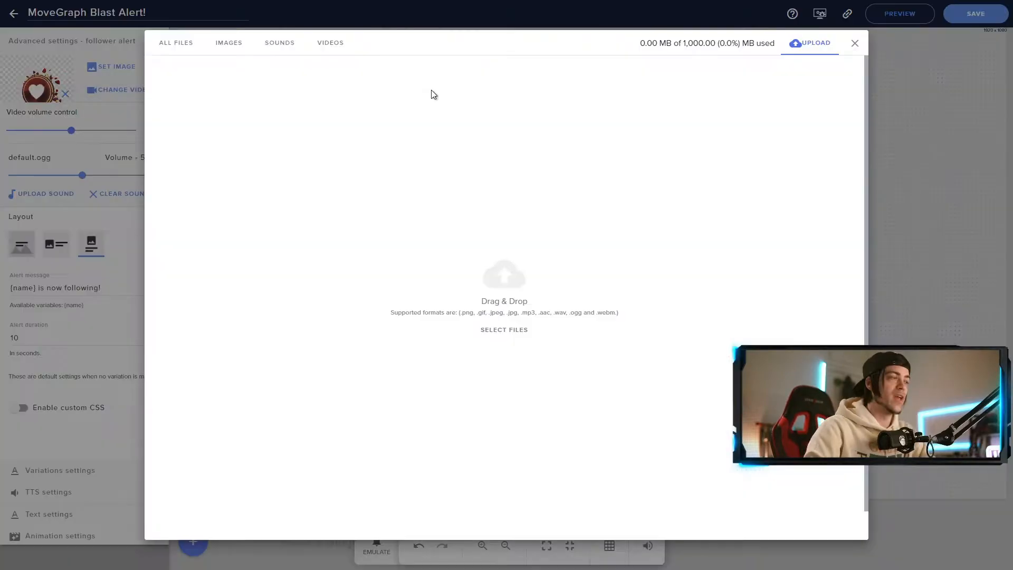
left_click(513, 283)
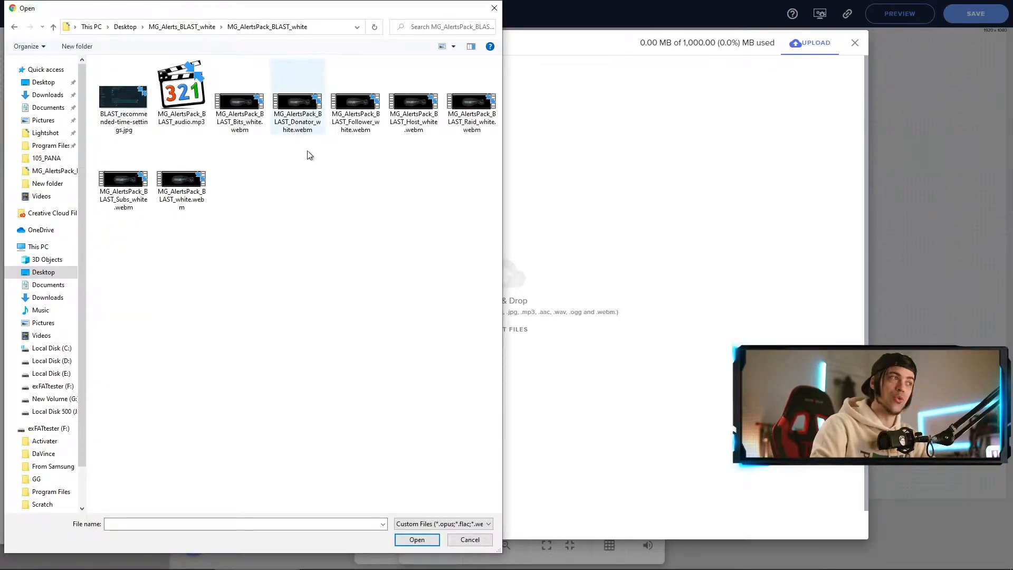
left_click(236, 100)
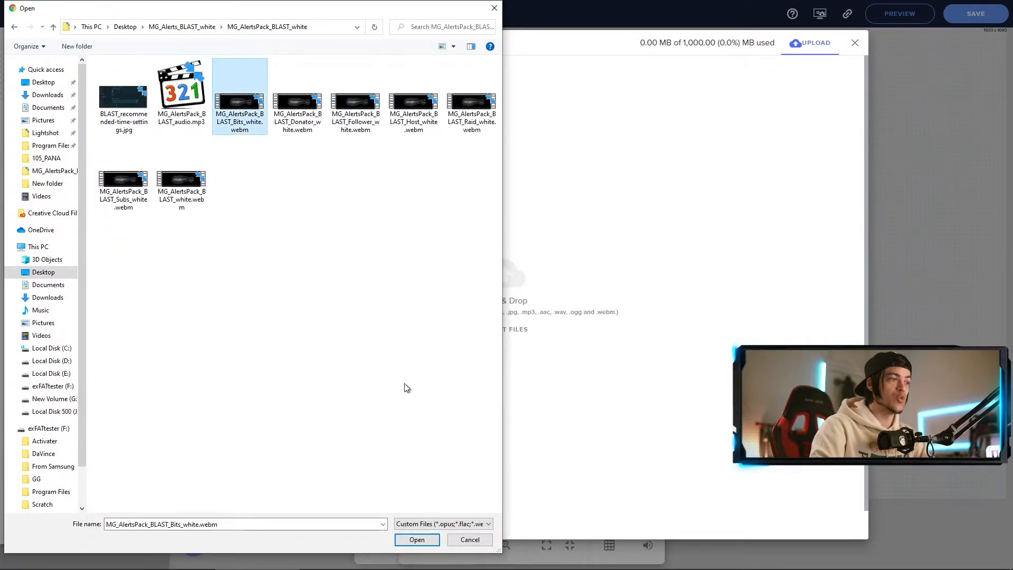
left_click(417, 540)
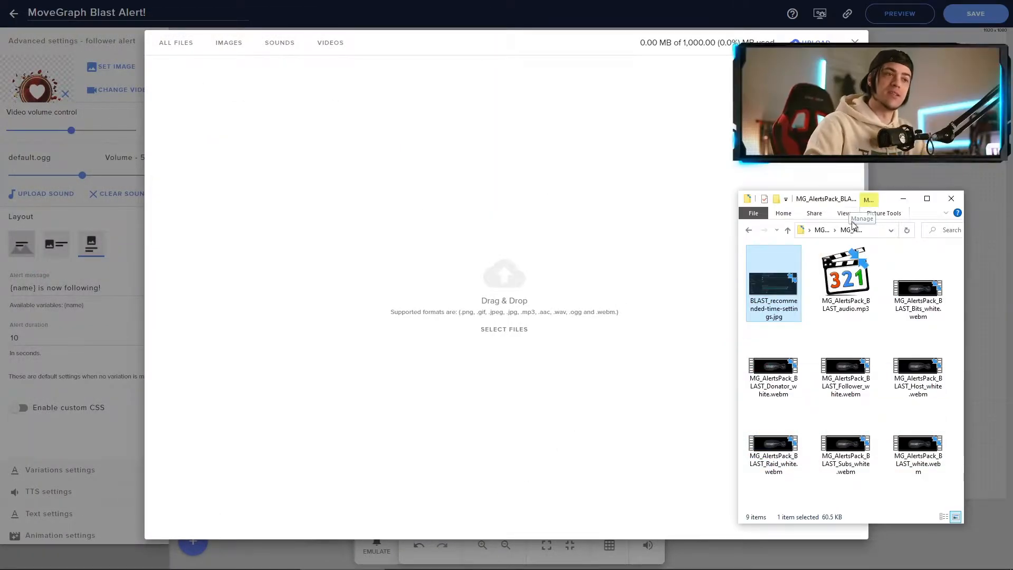
left_click(928, 304)
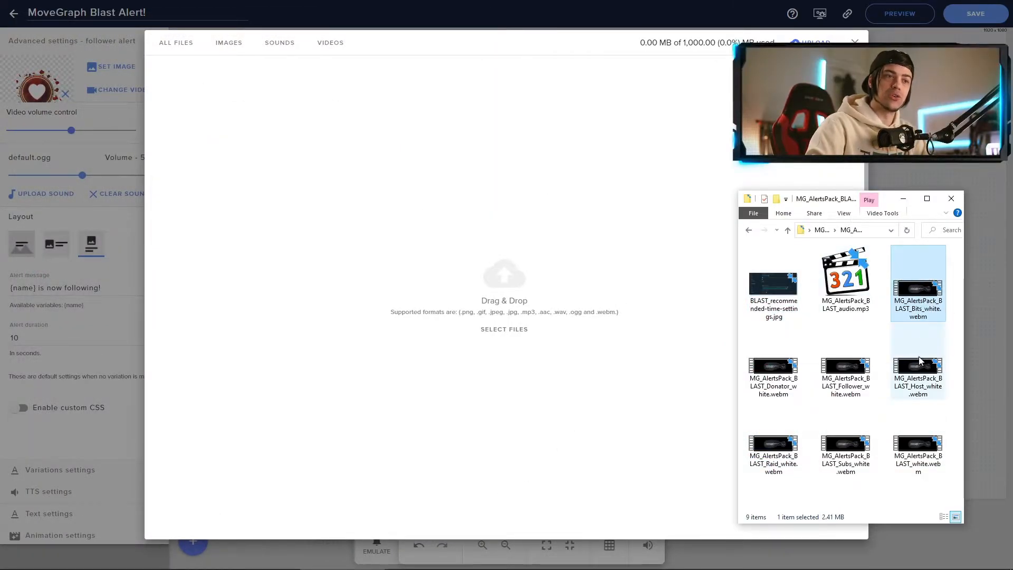
left_click(857, 388)
left_click_drag(857, 388, 497, 262)
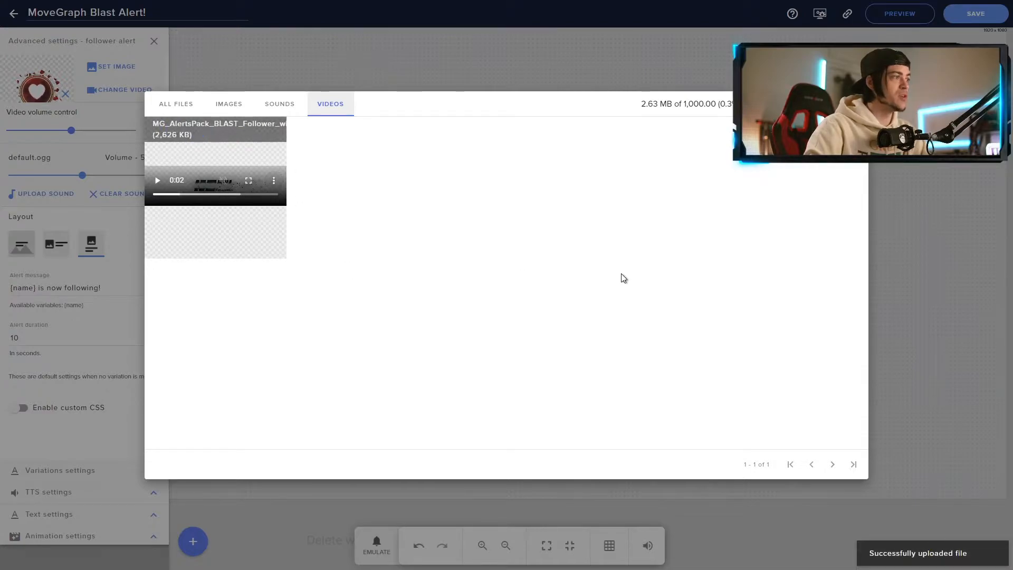
mouse_move(213, 142)
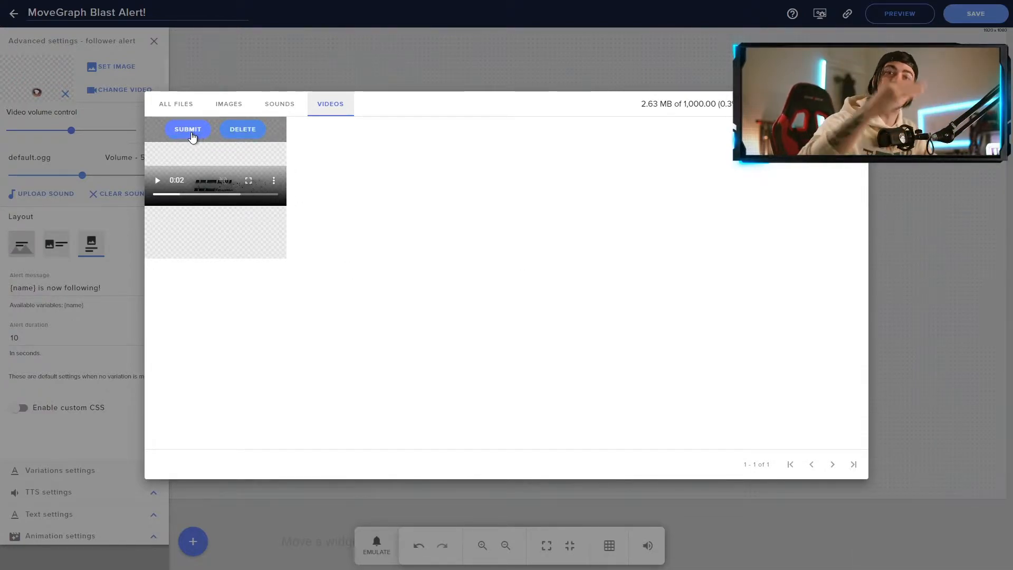
left_click(191, 135)
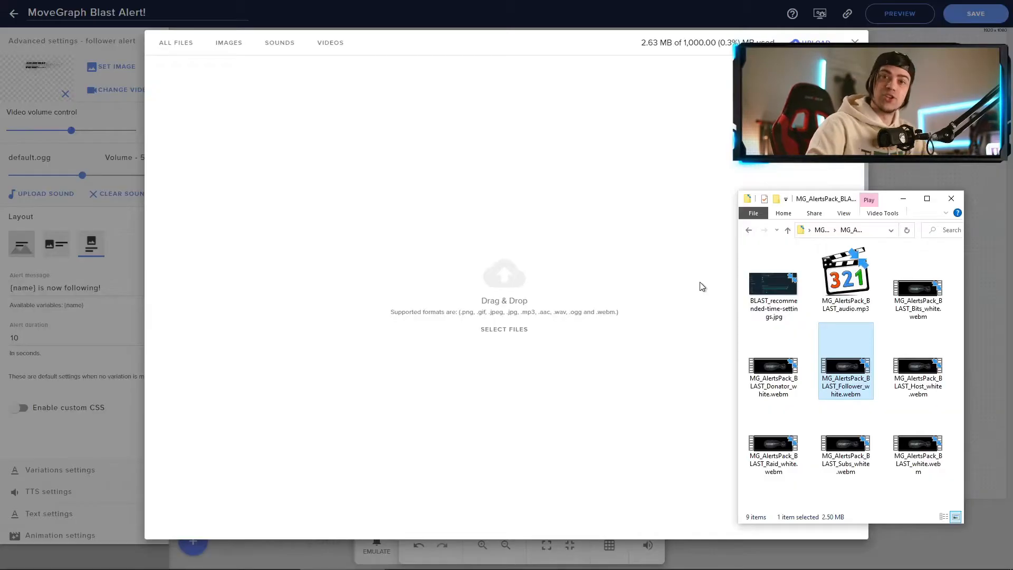
left_click(845, 290)
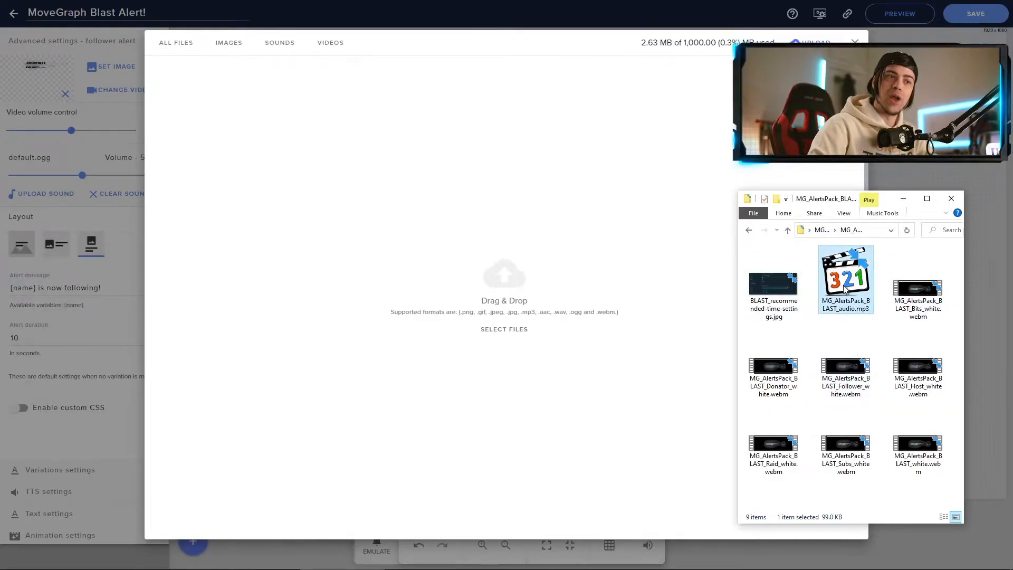
left_click_drag(862, 294, 465, 249)
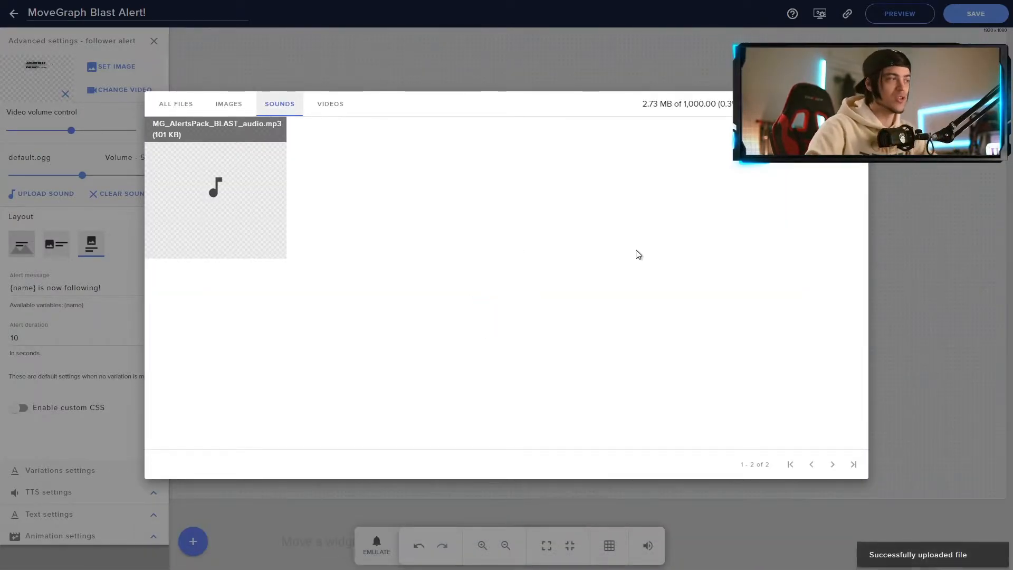
Set the uploaded BLAST audio mp3 as the follower alert sound.
mouse_move(200, 183)
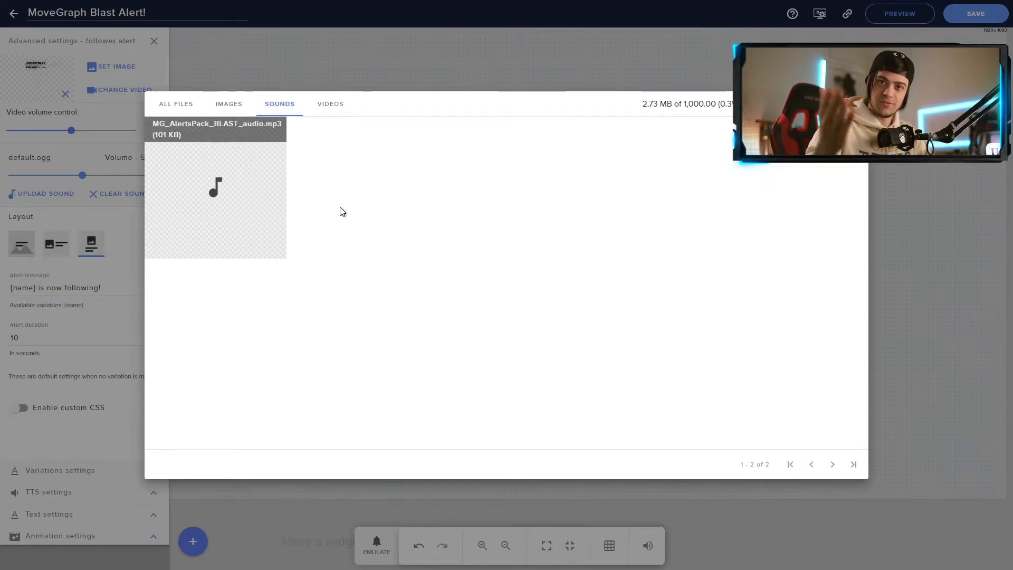
mouse_move(224, 201)
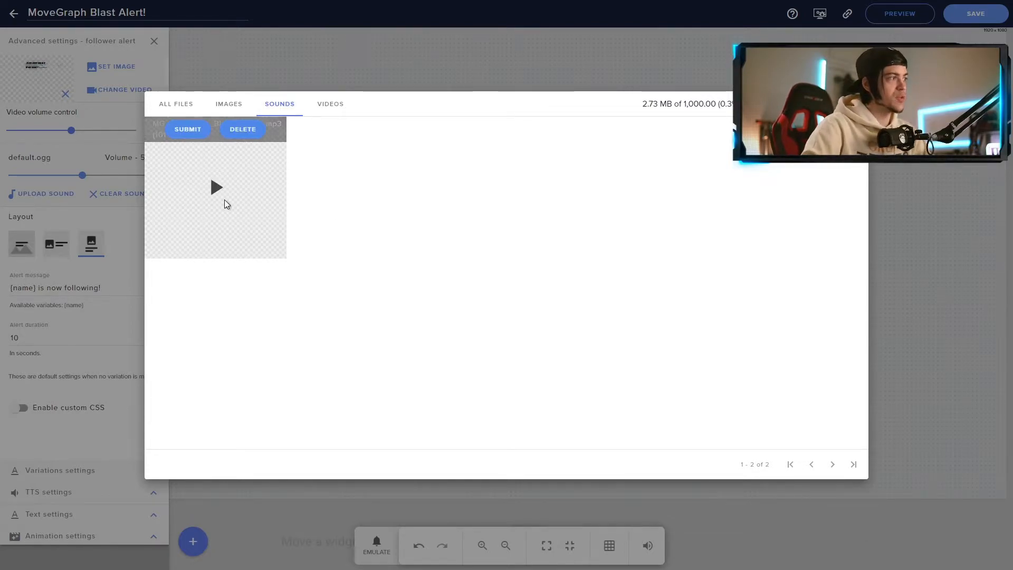
left_click(193, 135)
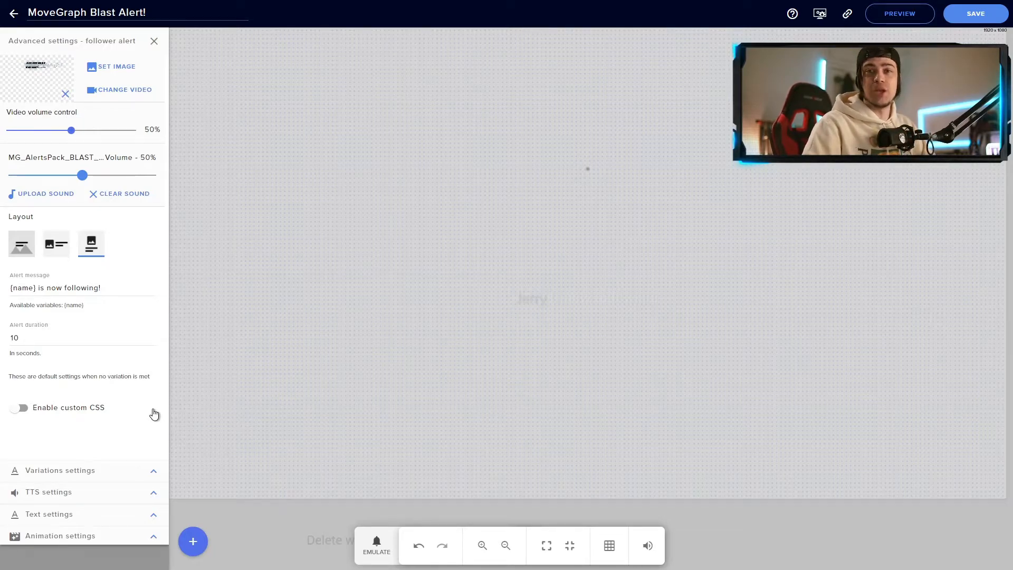
Check the recommended settings image and lower the alert duration from 10 to 9 seconds.
key("alt+Tab")
double_click(768, 295)
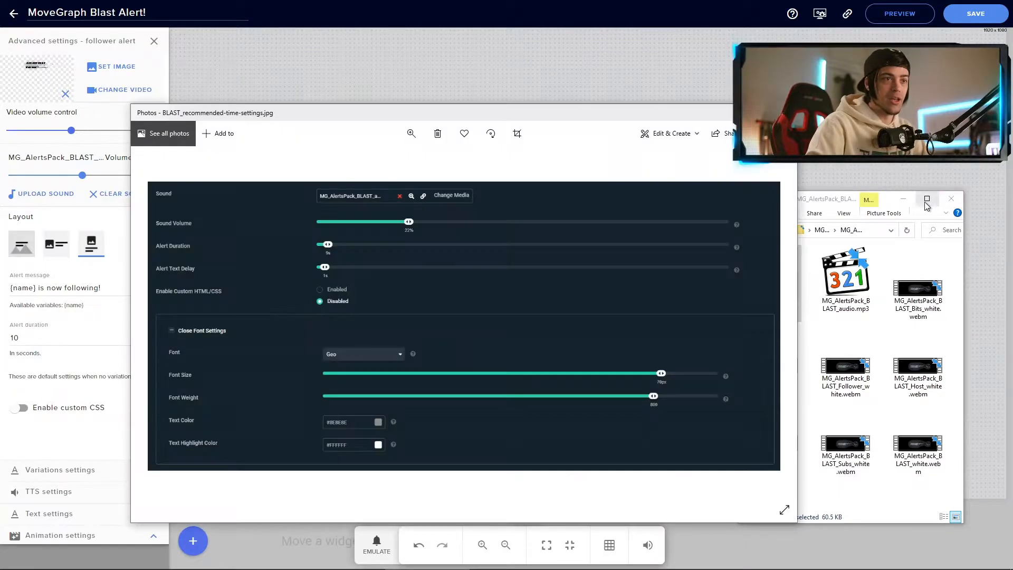
left_click(904, 199)
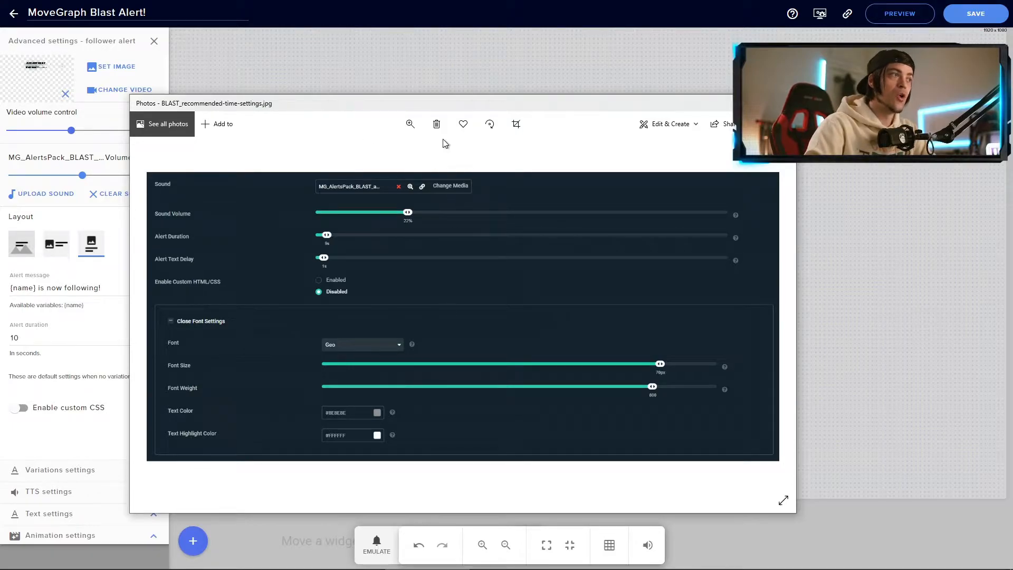
left_click_drag(514, 106, 0, 101)
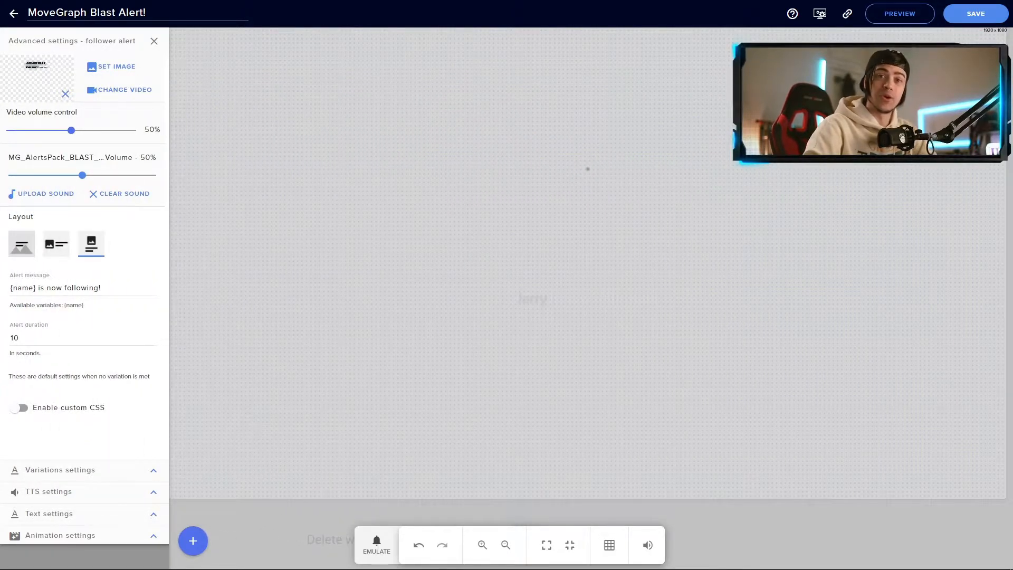
double_click(45, 345)
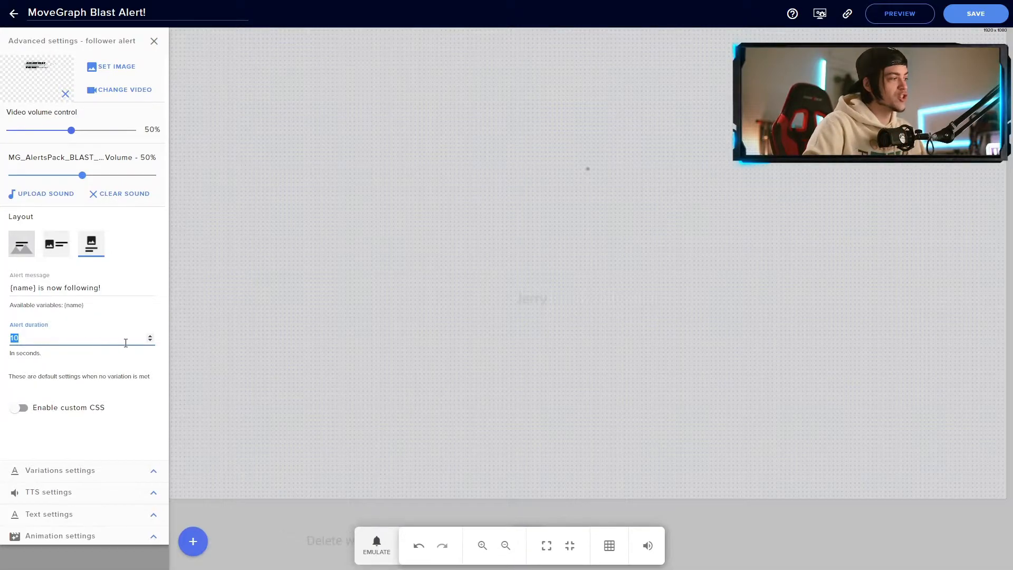
left_click(150, 341)
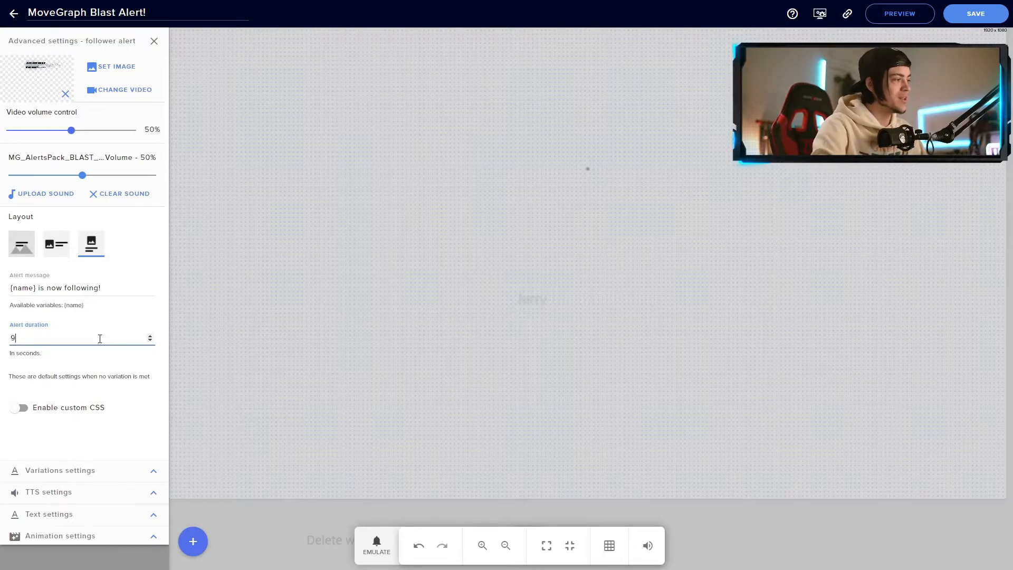
left_click(114, 412)
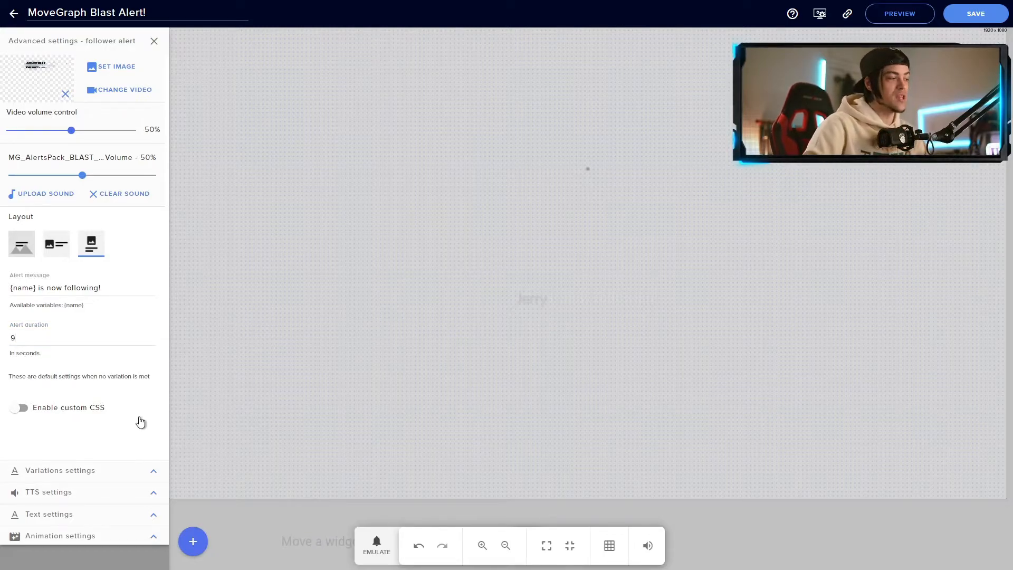
Set the follower alert text to size 70, Geo font and colour #8E8E8E.
left_click(154, 517)
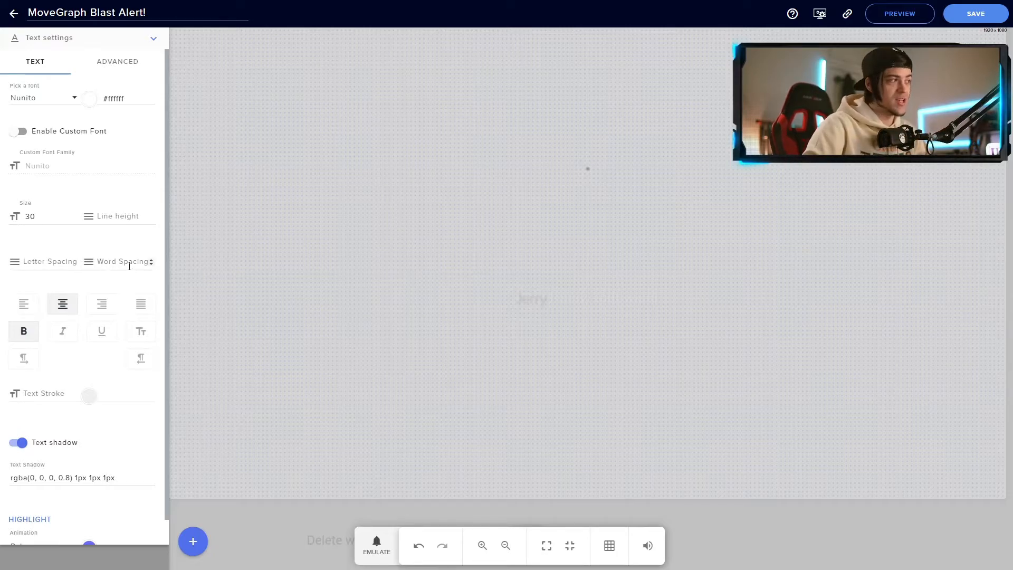
double_click(25, 217)
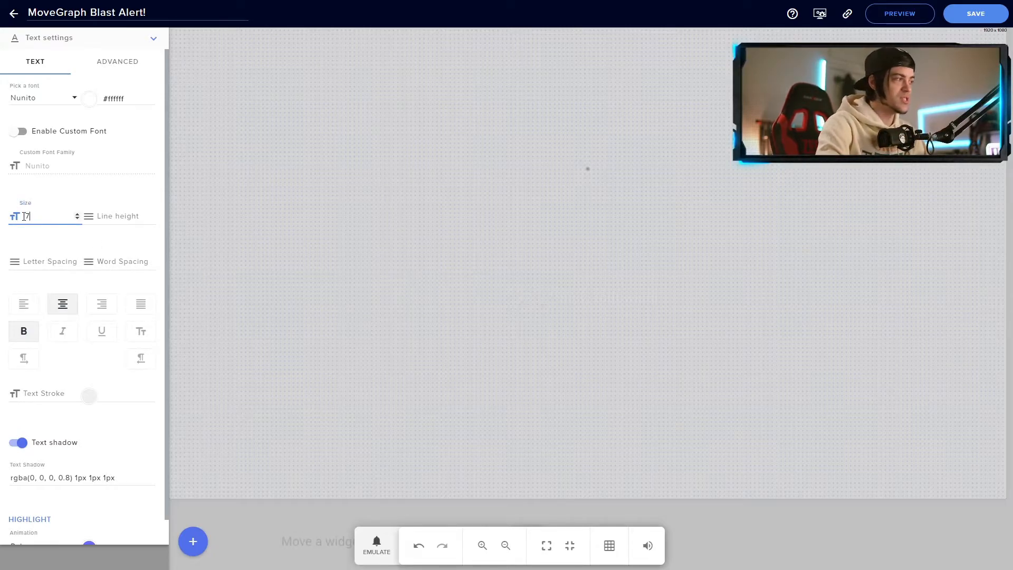
left_click(141, 123)
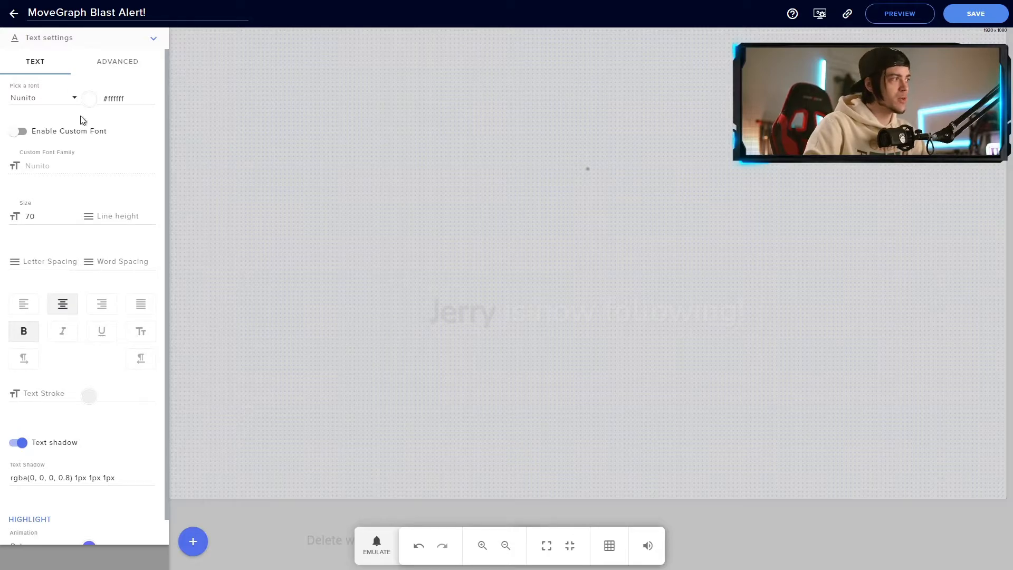
left_click(74, 98)
left_click(49, 119)
type("geo")
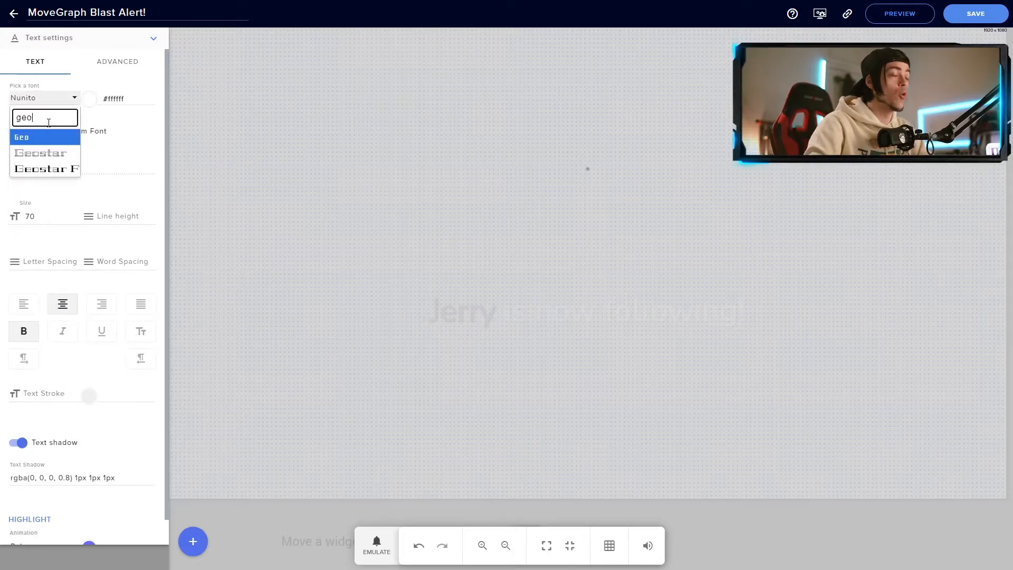
left_click(22, 138)
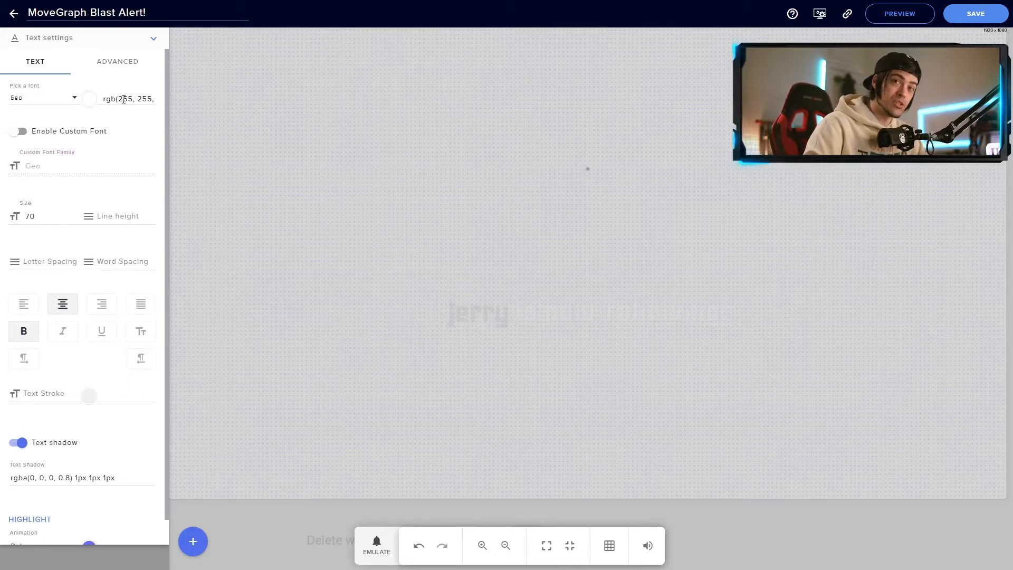
left_click(146, 98)
type("#8E8E8E")
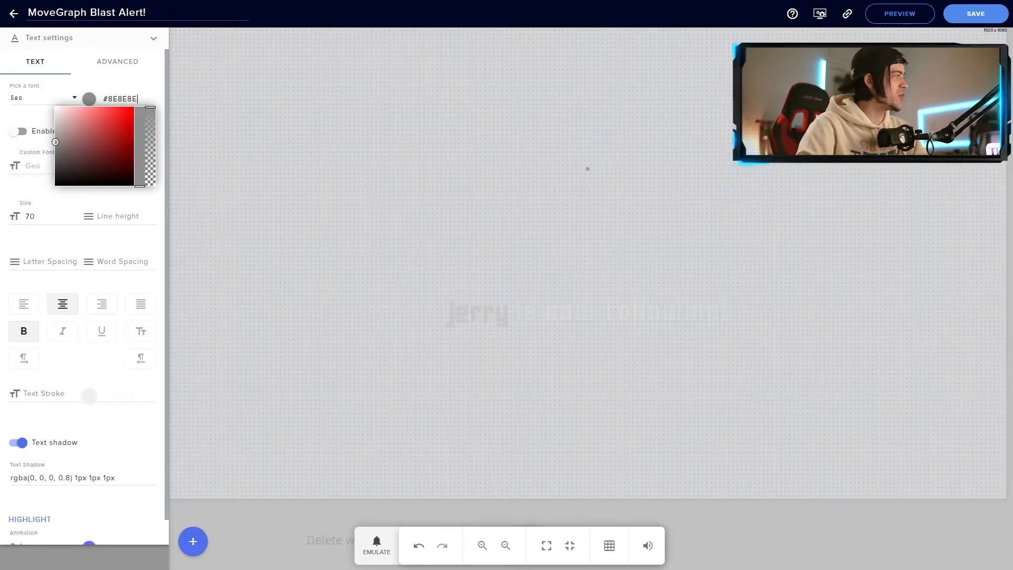
left_click_drag(0, 105, 468, 97)
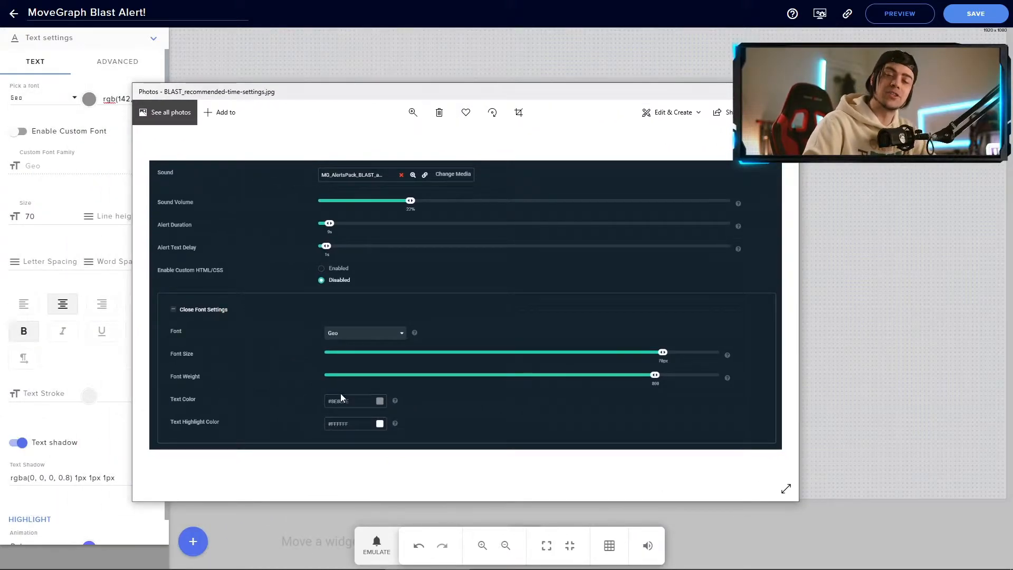
Change the follower alert's Pulse highlight colour from purple to white.
left_click(134, 99)
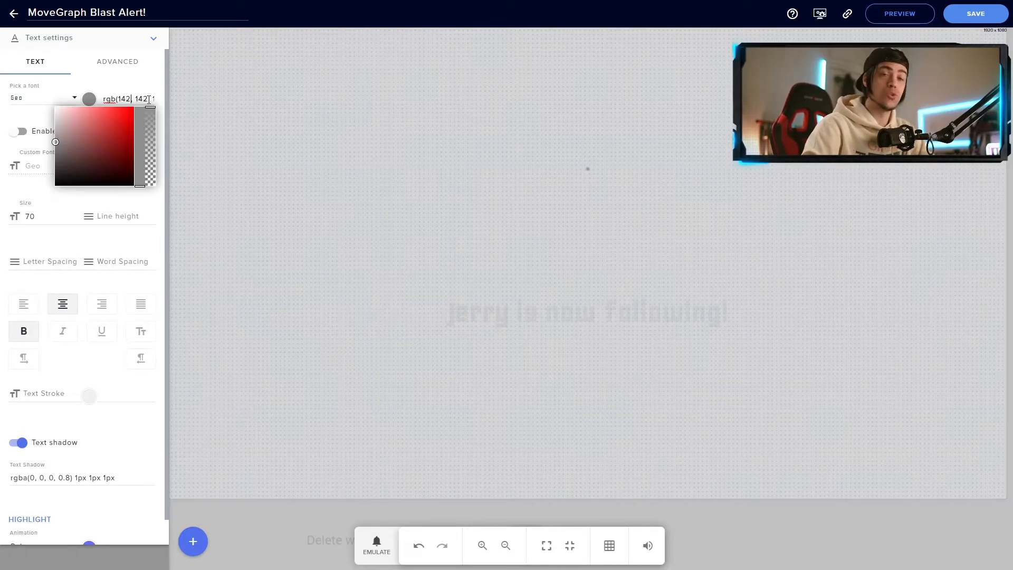
left_click(108, 85)
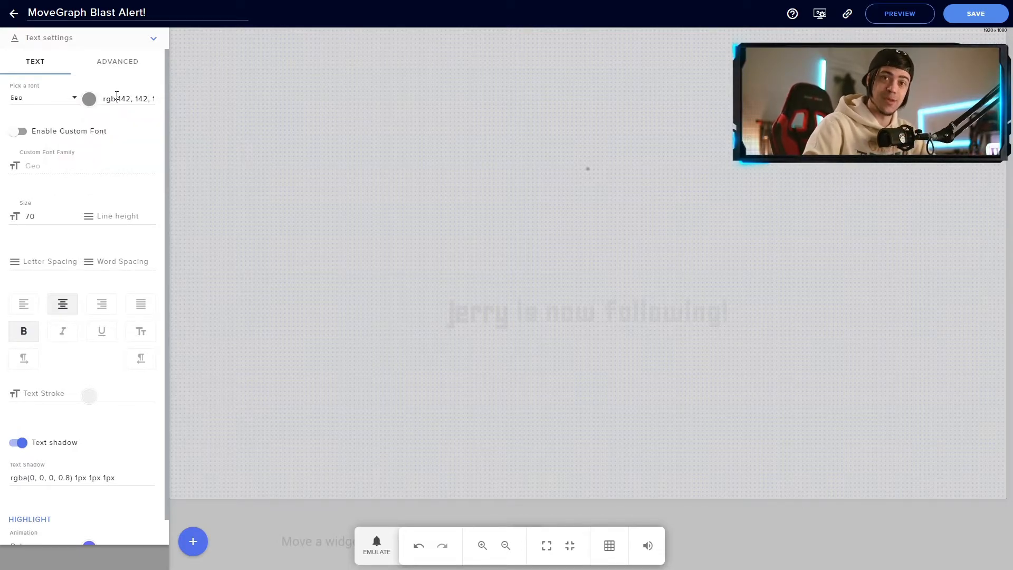
scroll(120, 265, "down", 1)
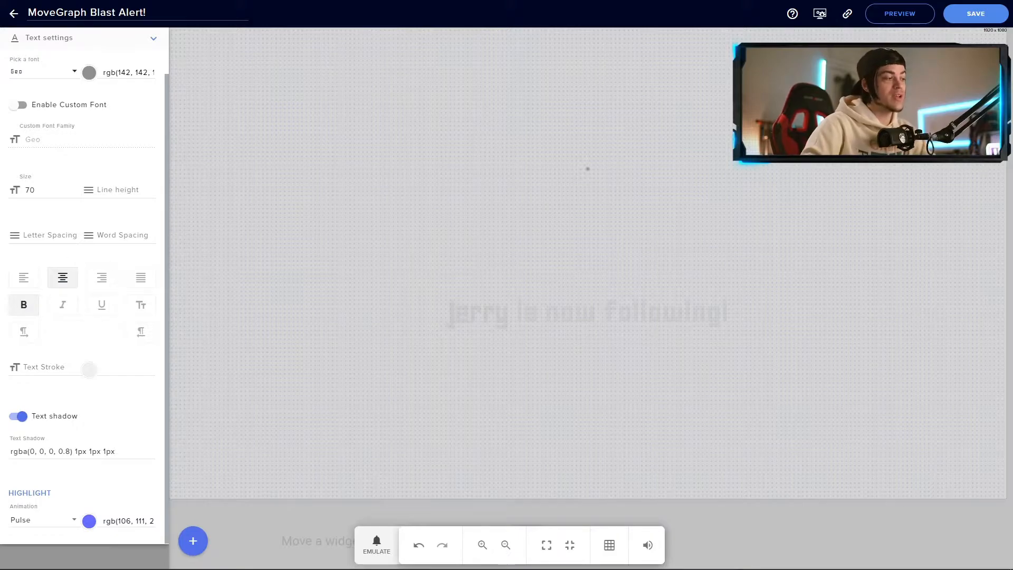
left_click(86, 527)
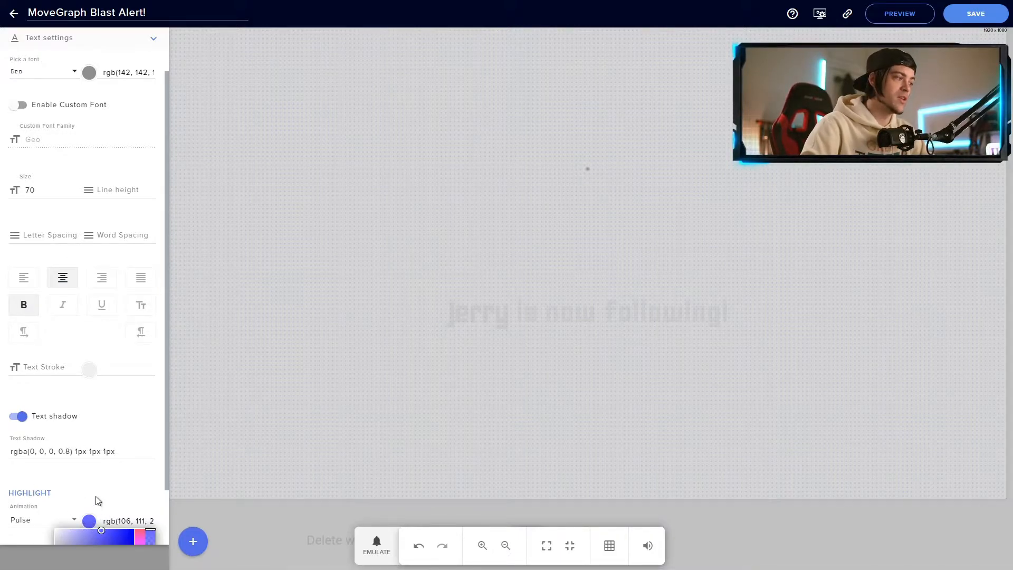
scroll(95, 501, "down", 2)
left_click_drag(72, 502, 50, 464)
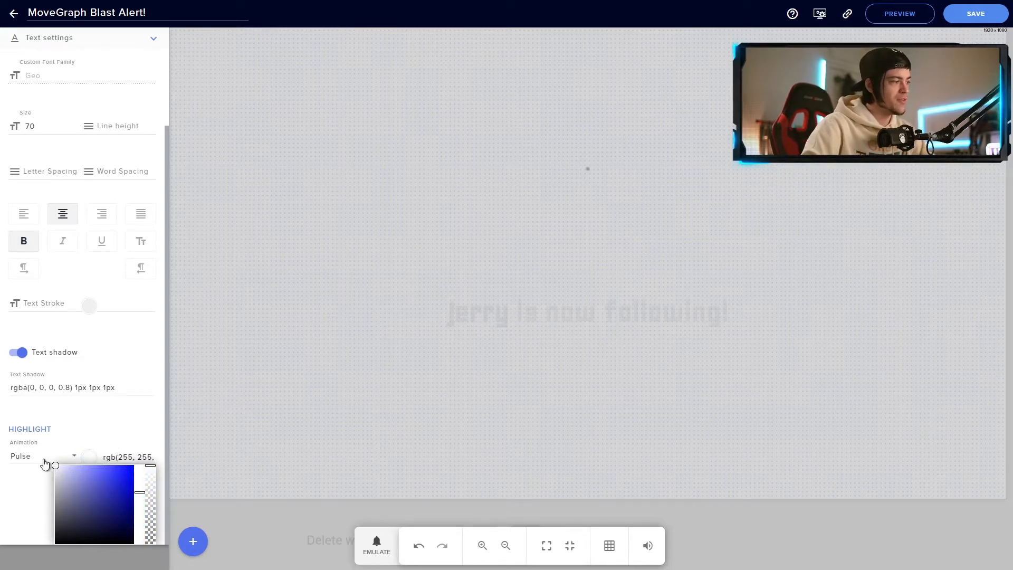
left_click(31, 483)
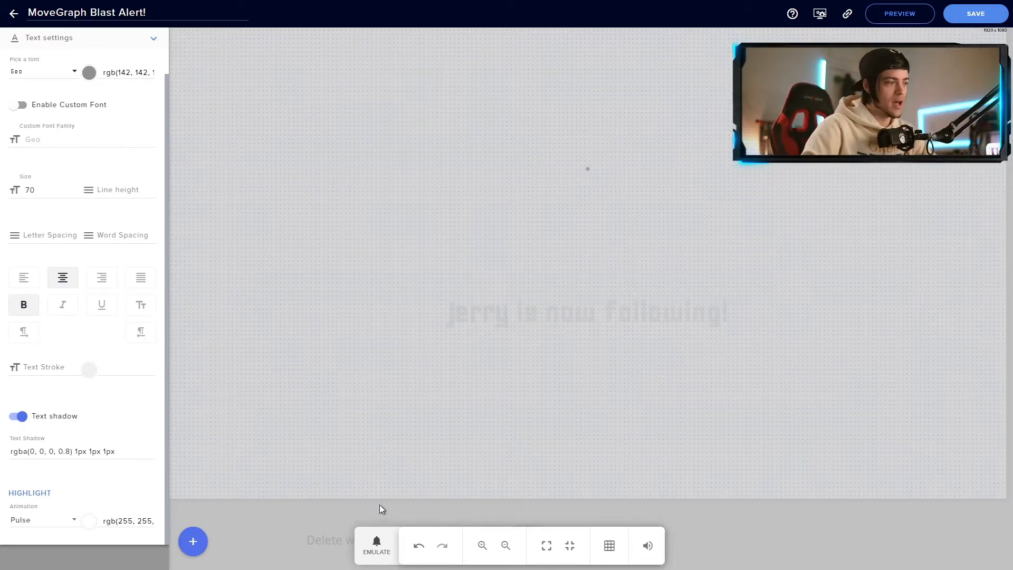
Emulate a test follower event to preview the alert.
left_click(377, 545)
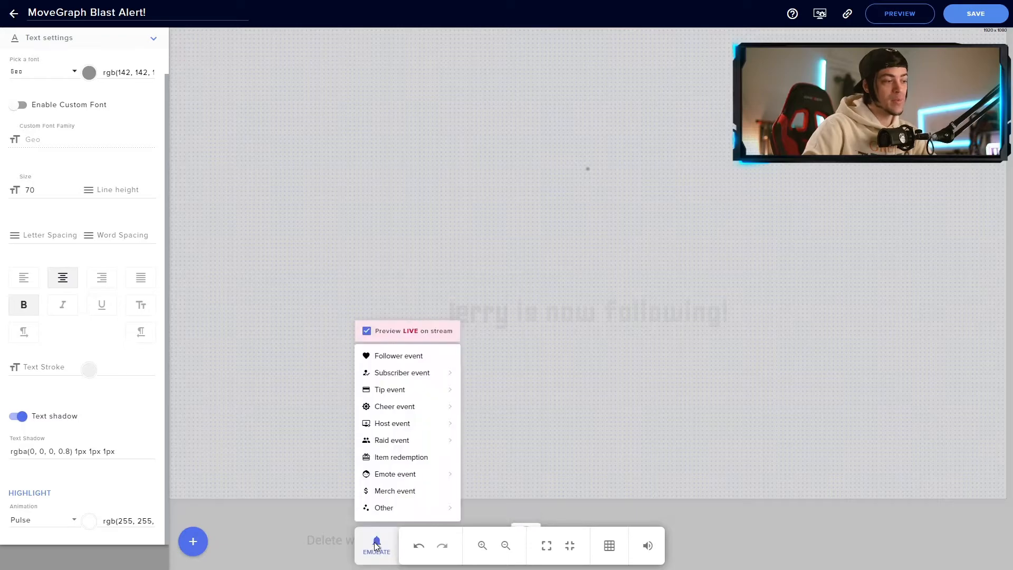
left_click(406, 360)
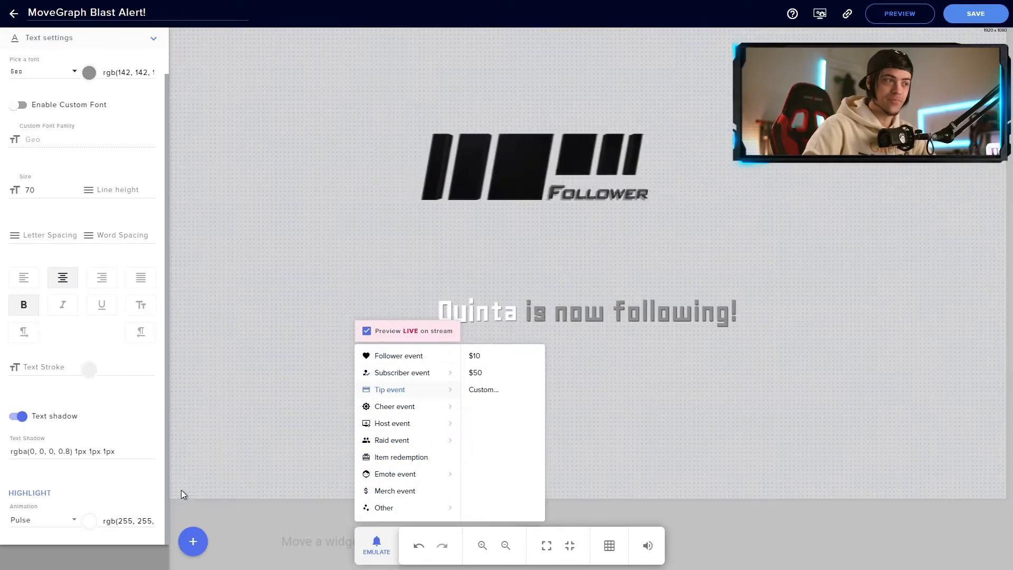
left_click(253, 505)
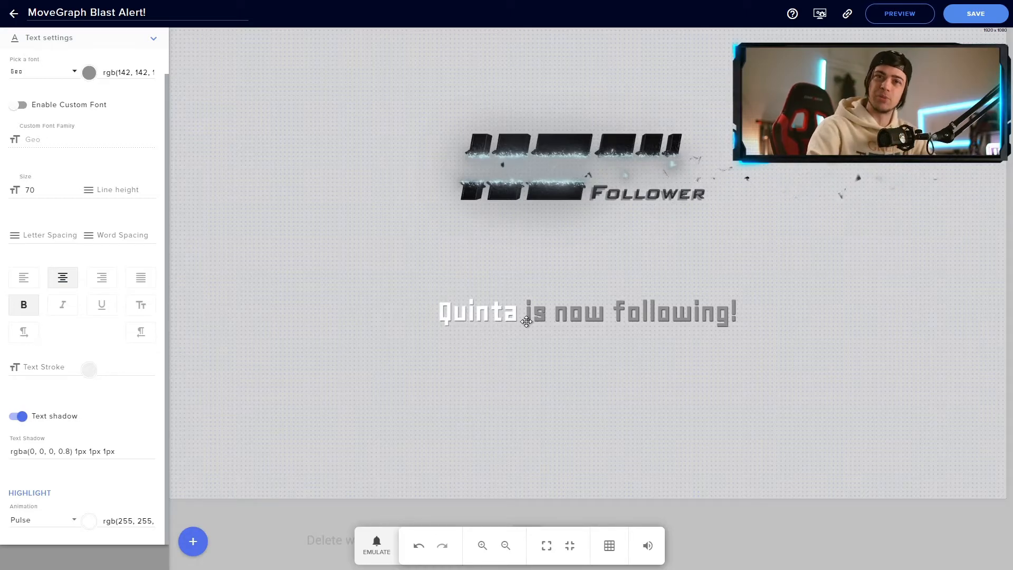
Switch the follower alert layout to Text over image.
left_click(151, 42)
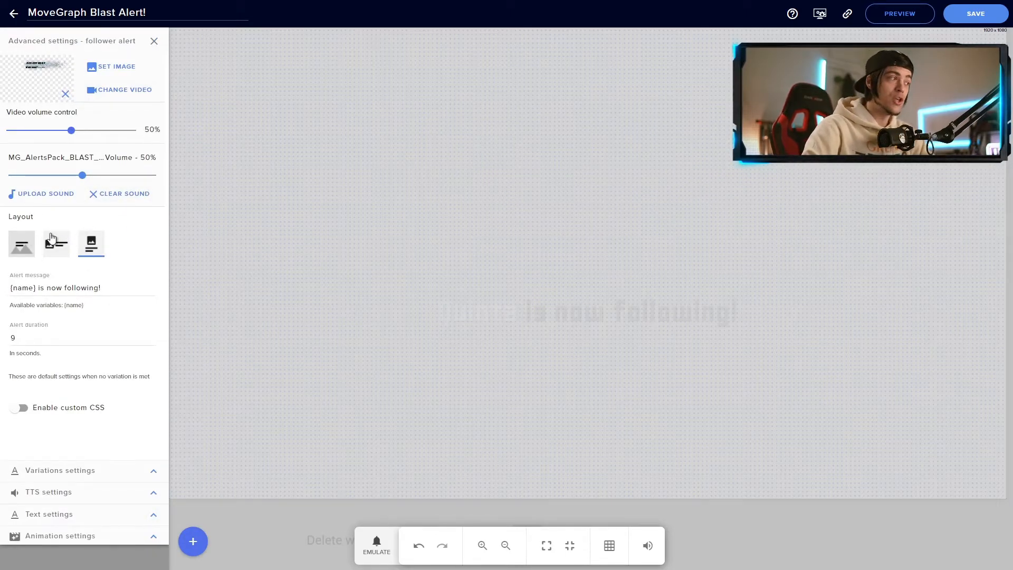
left_click(26, 252)
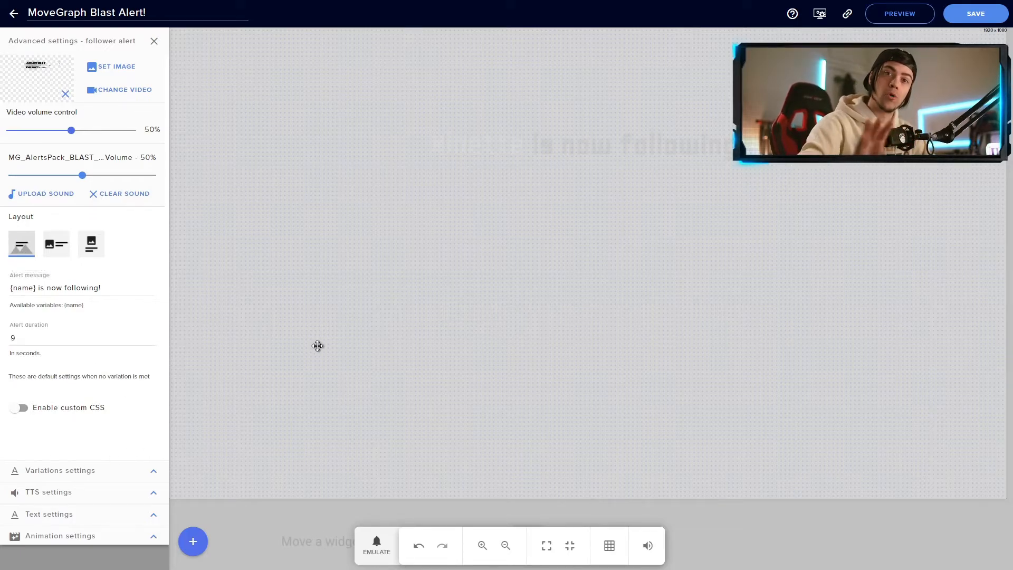
left_click(381, 548)
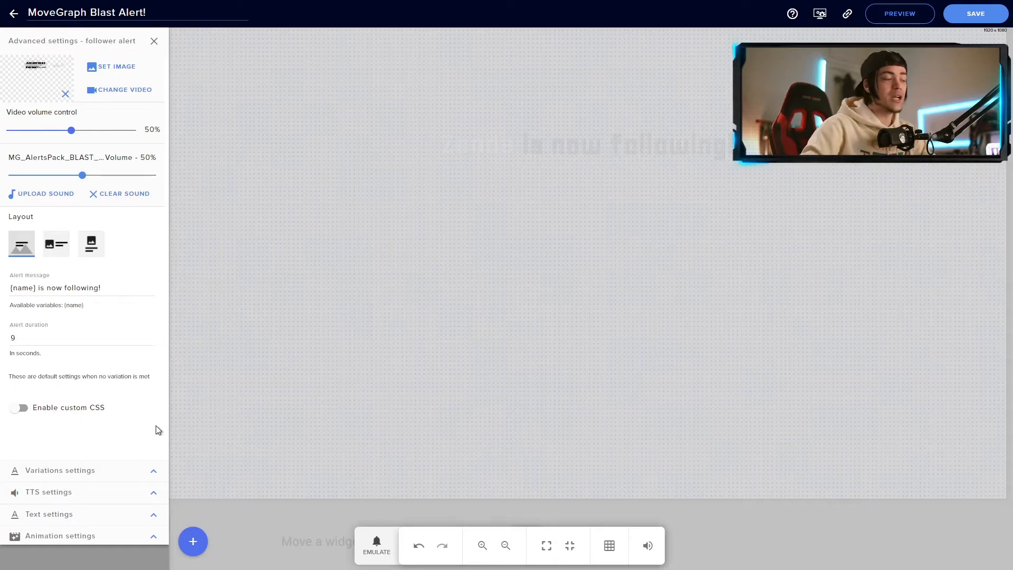
Set the text appearance delay to 1 second and emulate a follower event to test it.
left_click(154, 537)
left_click_drag(29, 292, 100, 292)
left_click(113, 294)
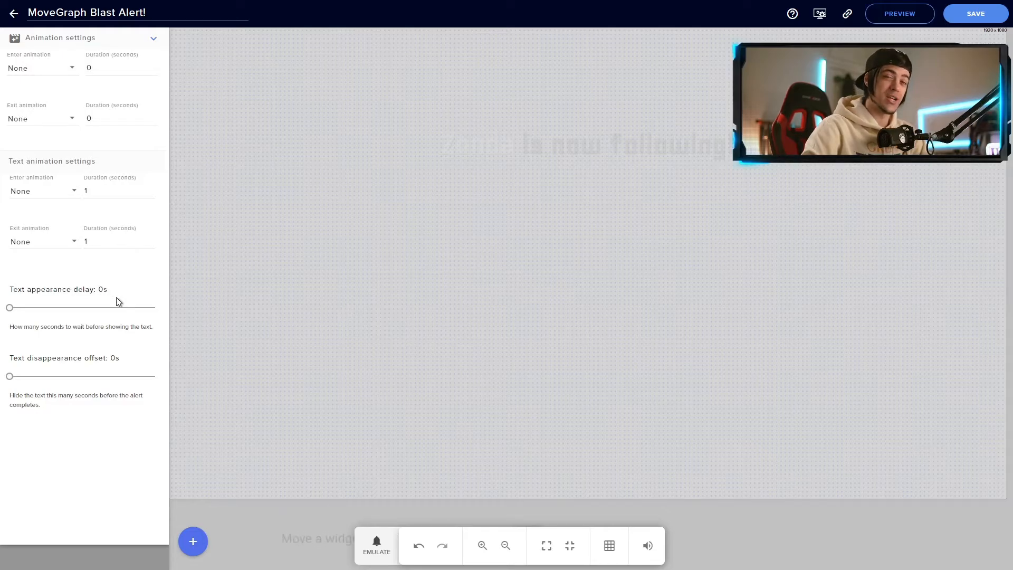
left_click_drag(10, 308, 26, 308)
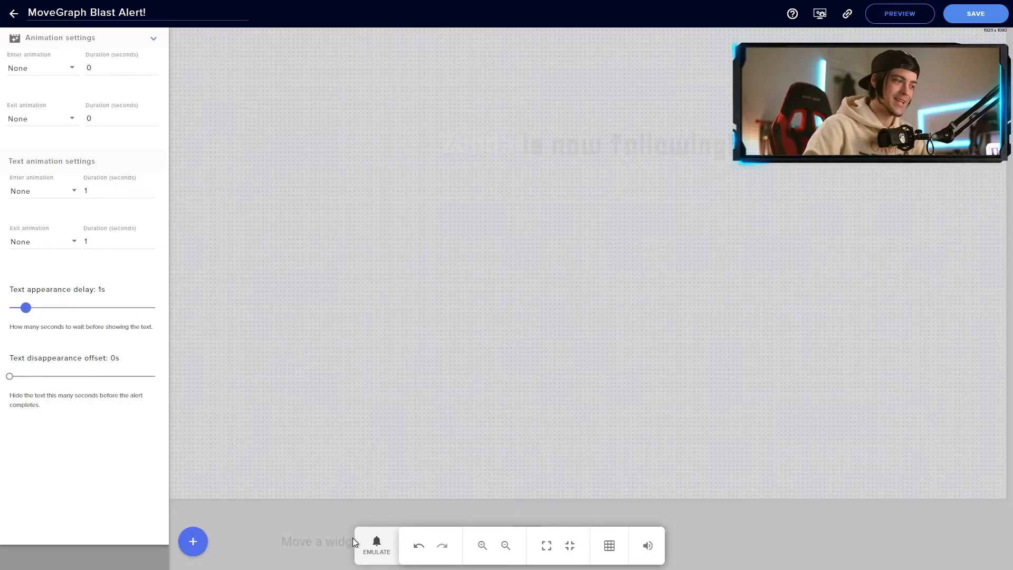
left_click(377, 546)
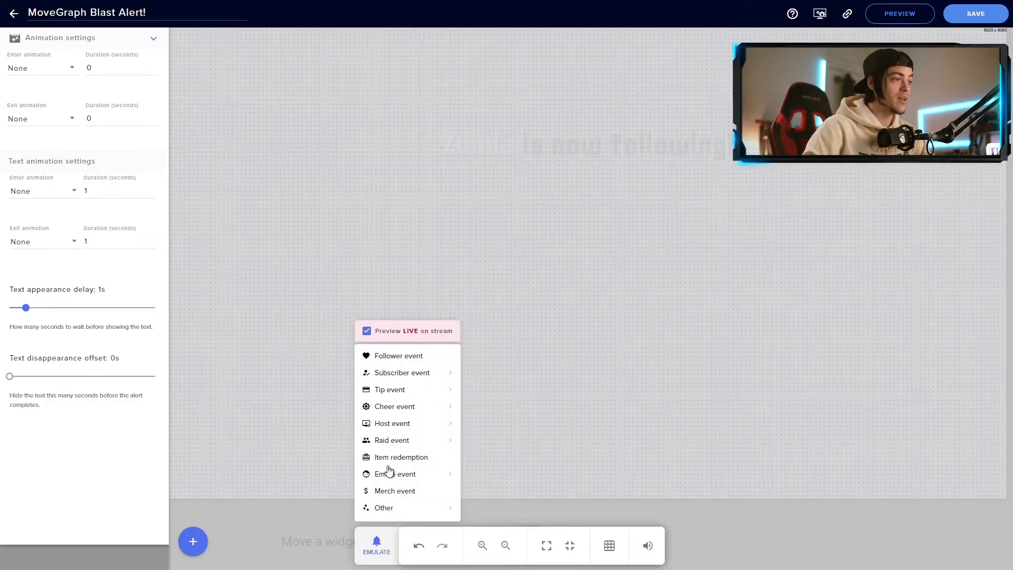
left_click(408, 357)
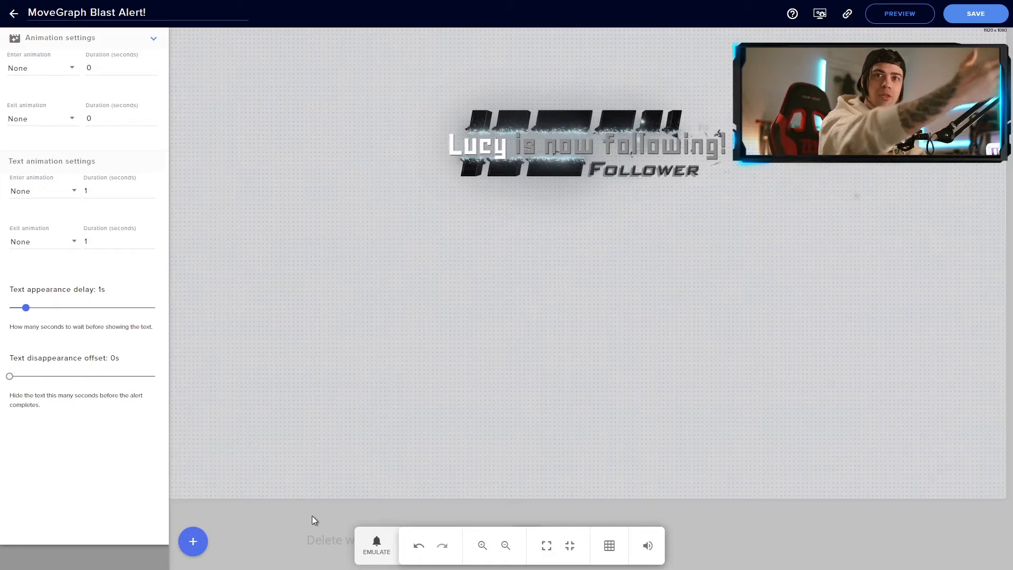
Review the recommended settings image, emulate a follower test alert, then go back to the overlays list.
left_click_drag(0, 116, 534, 131)
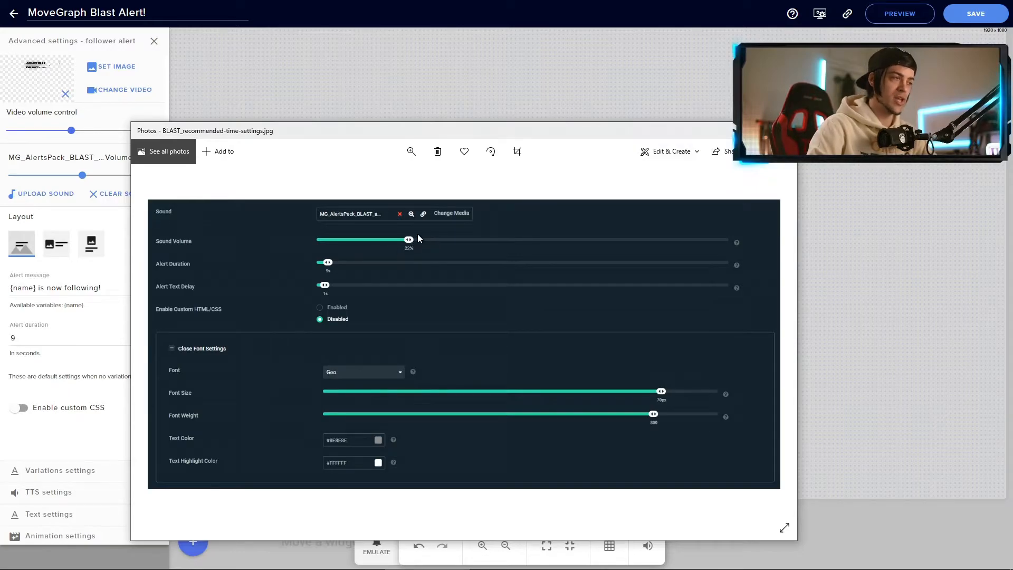
left_click(737, 131)
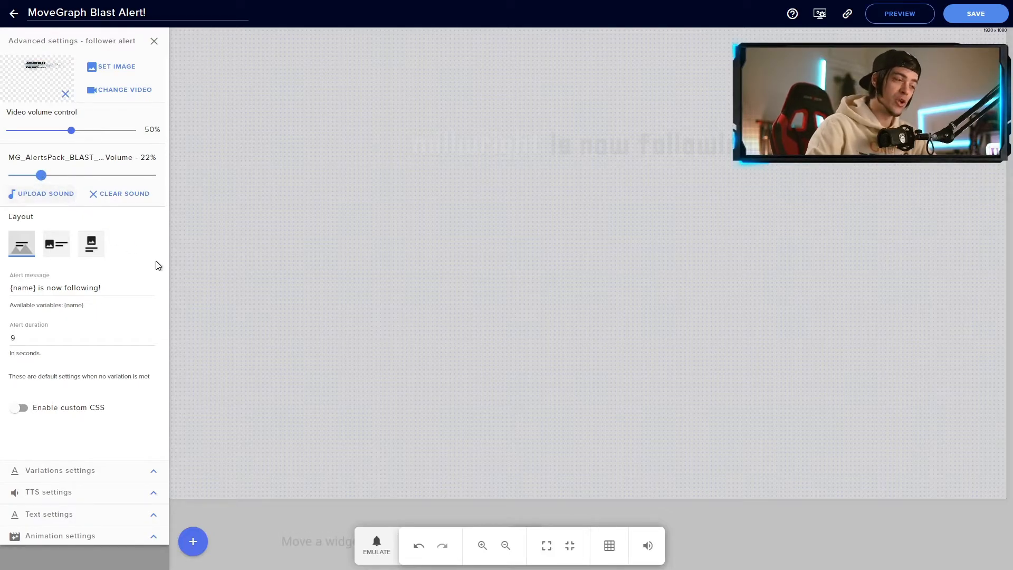
left_click(373, 545)
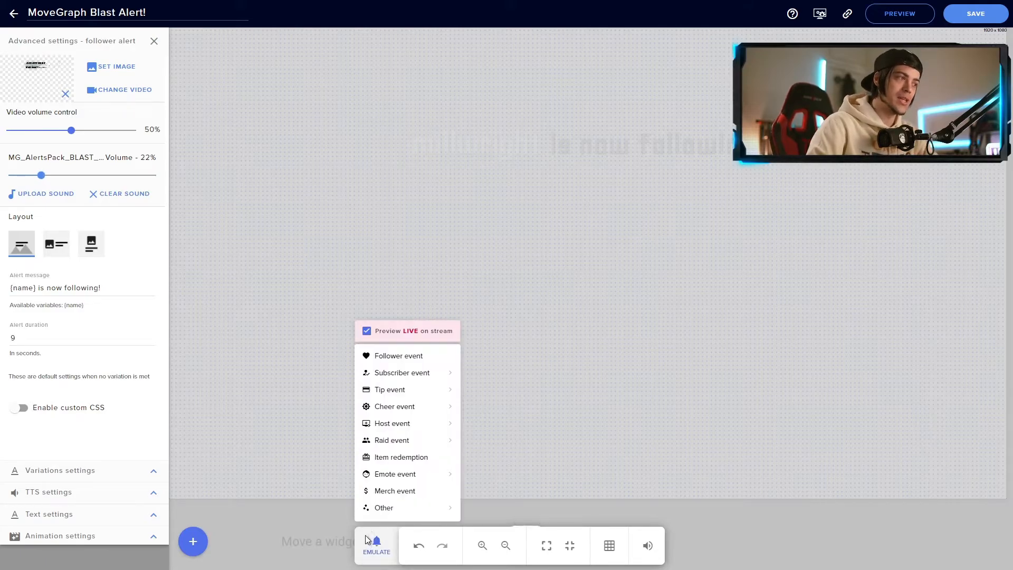
left_click(395, 357)
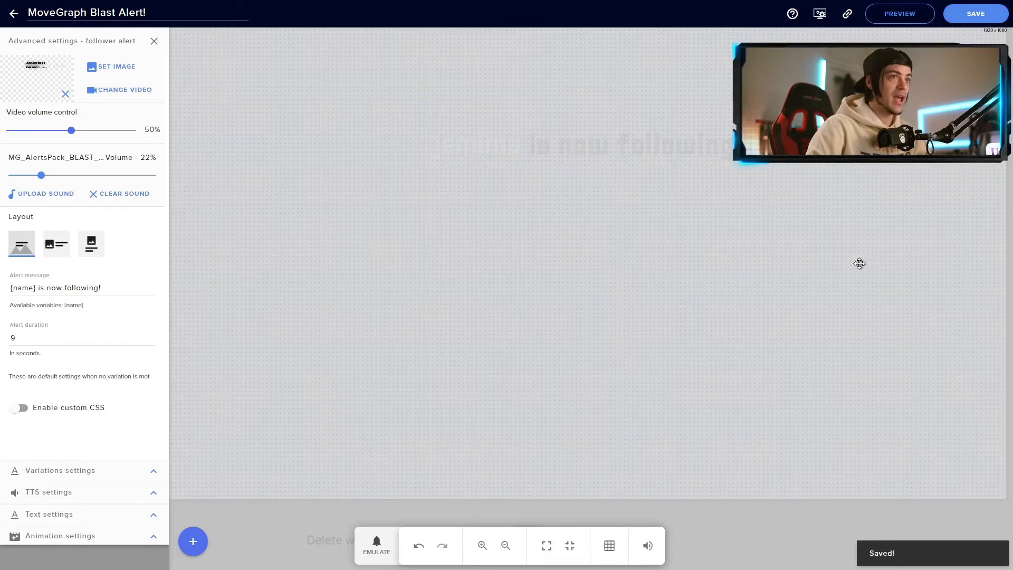
left_click(13, 17)
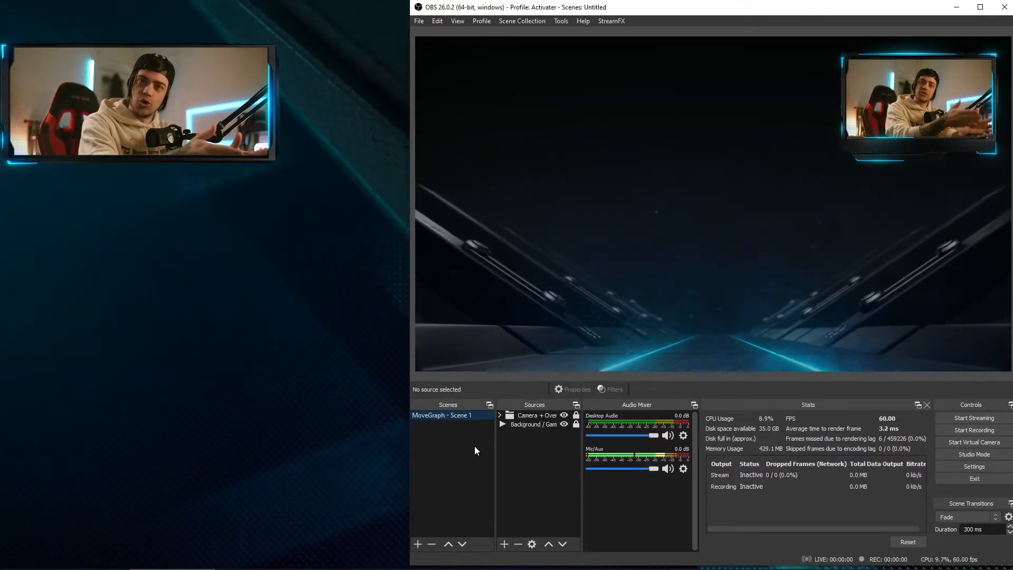
Add a Browser source named 'MoveGraph - Blast Alerts' to the MoveGraph scene.
right_click(521, 455)
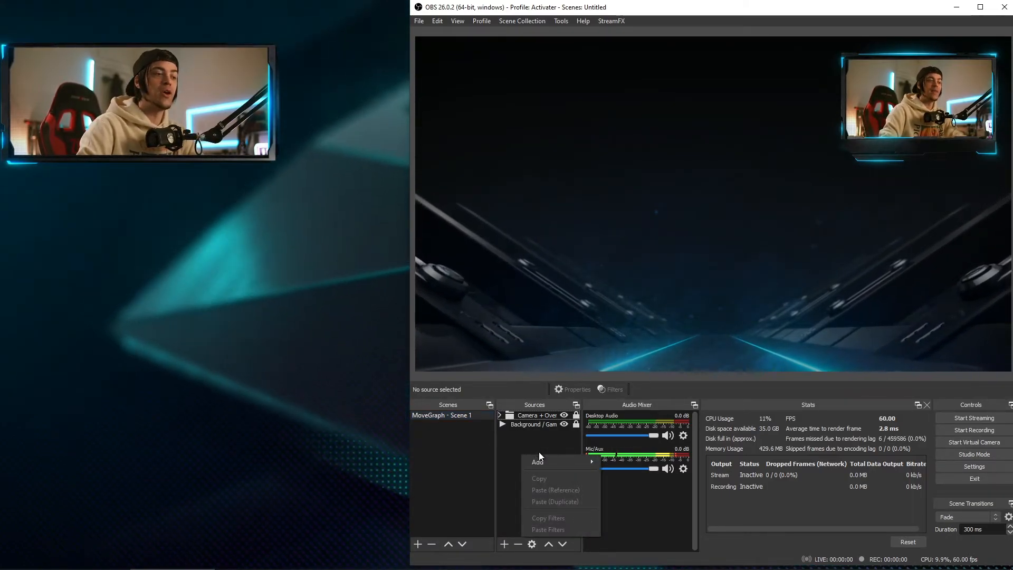
mouse_move(548, 460)
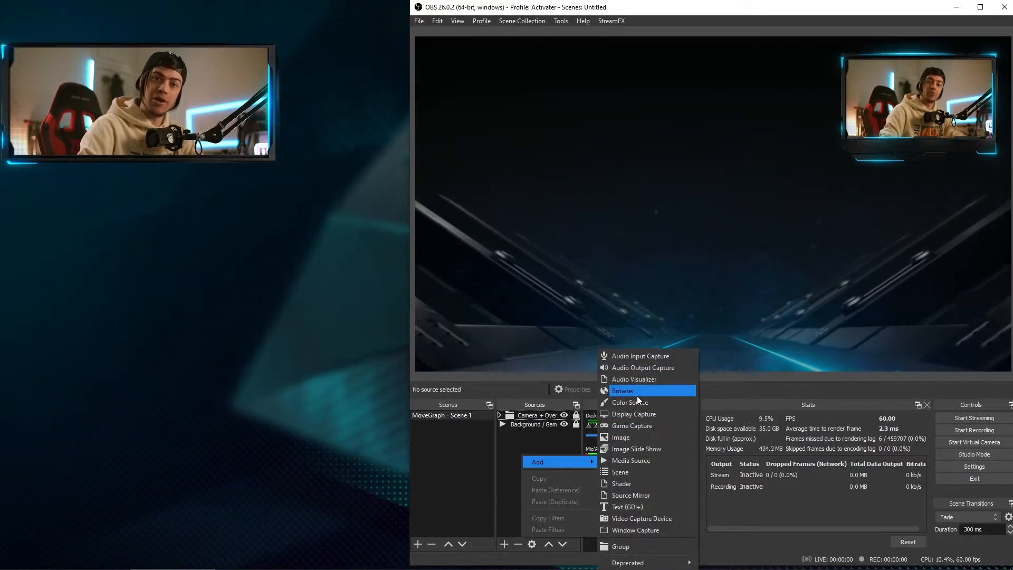
left_click(534, 440)
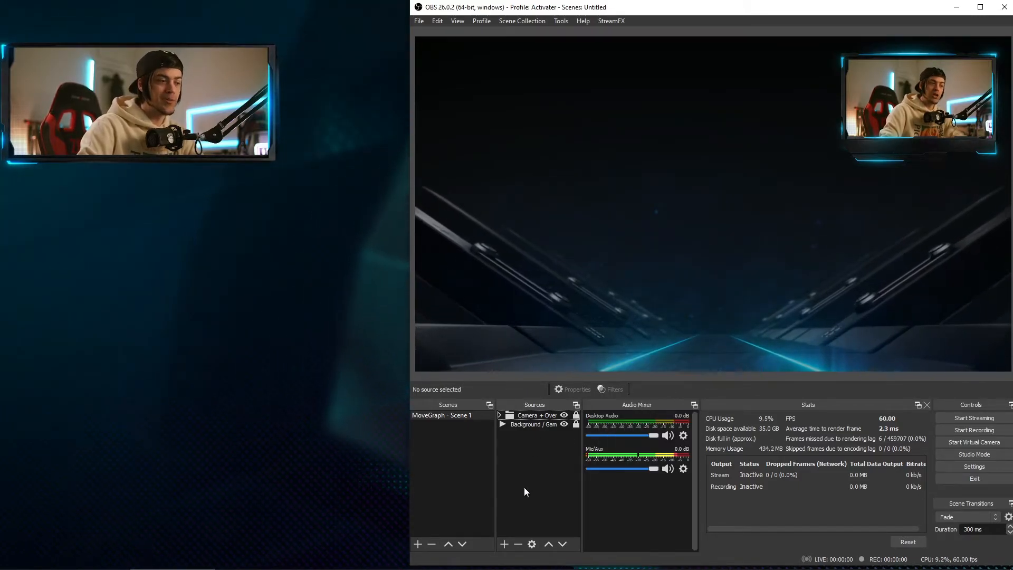
left_click(504, 544)
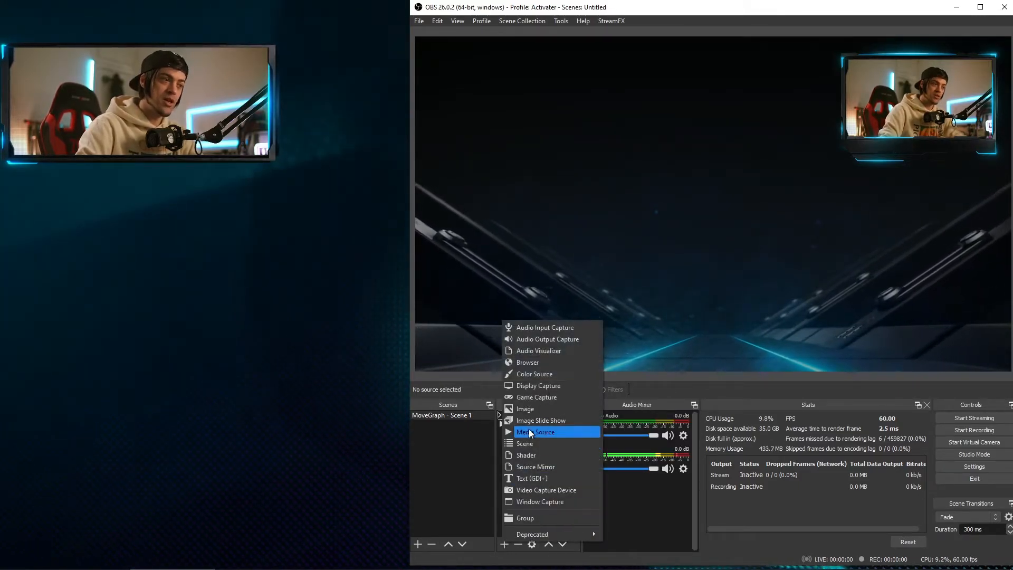
left_click(536, 364)
left_click(664, 234)
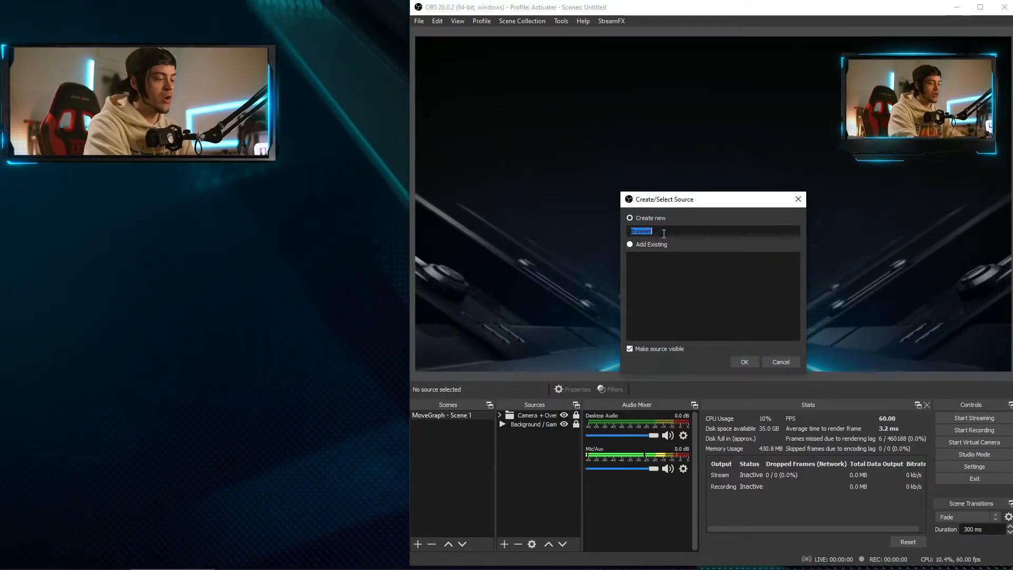
type("MoveGraph")
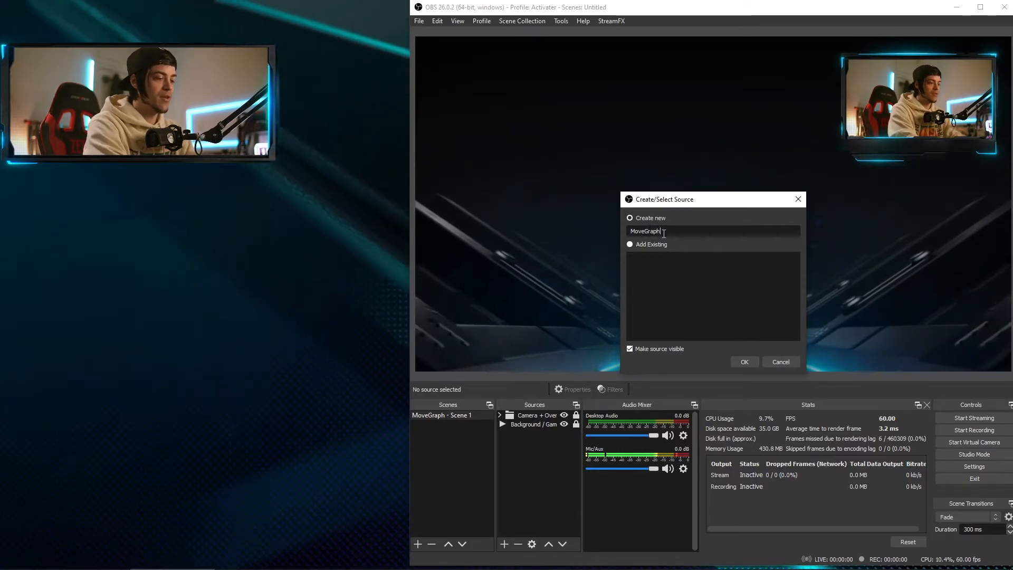
type(" - Blast Alerts")
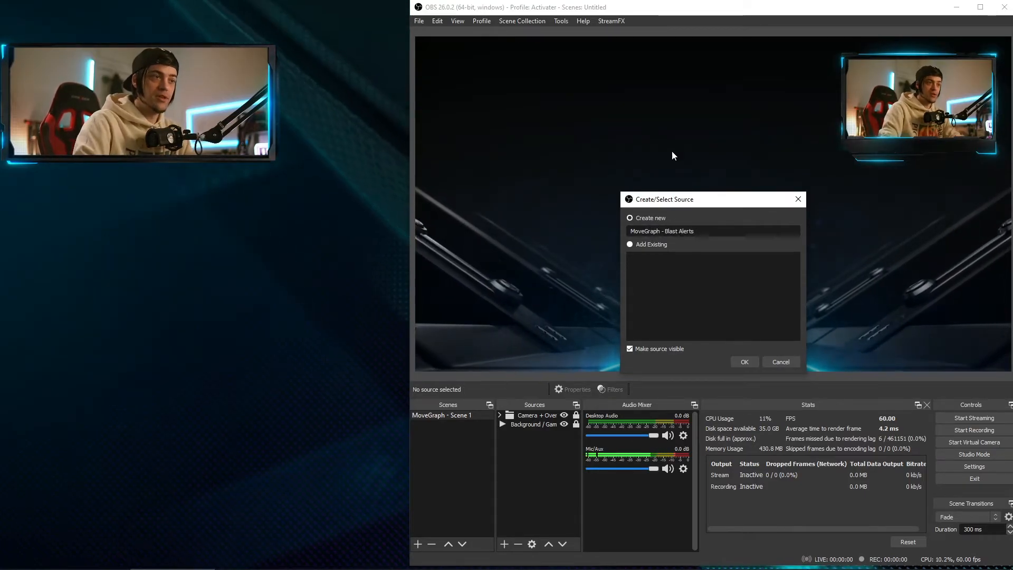
left_click(742, 362)
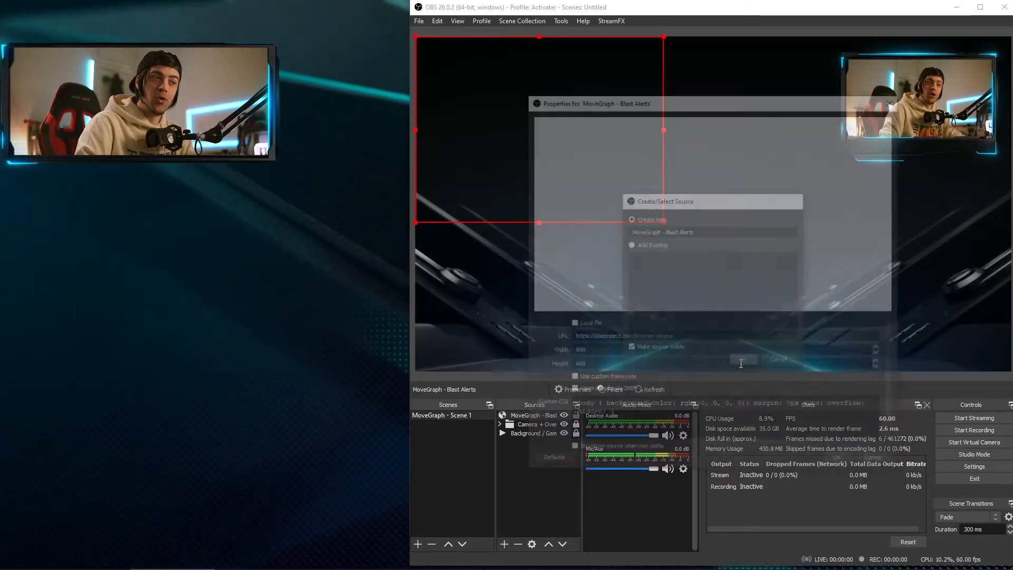
Replace the default URL with the copied StreamElements overlay URL and confirm the browser source.
left_click_drag(624, 107, 649, 102)
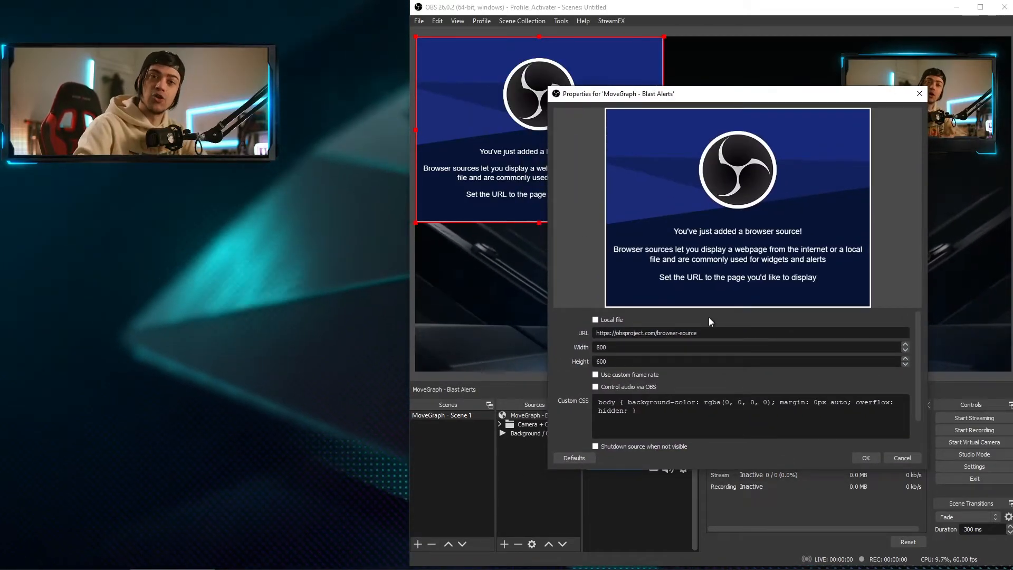
double_click(689, 333)
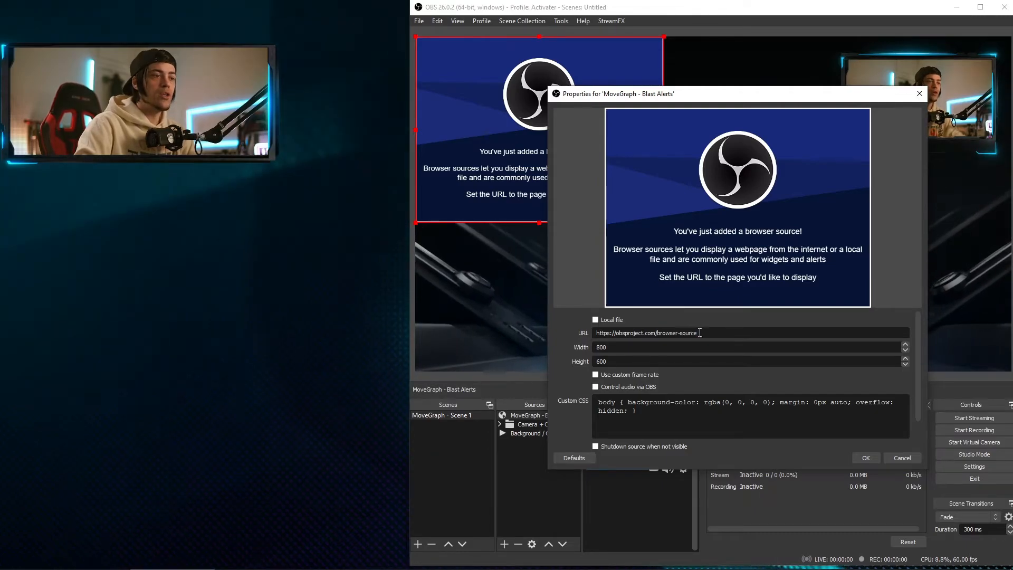
key("BackSpace")
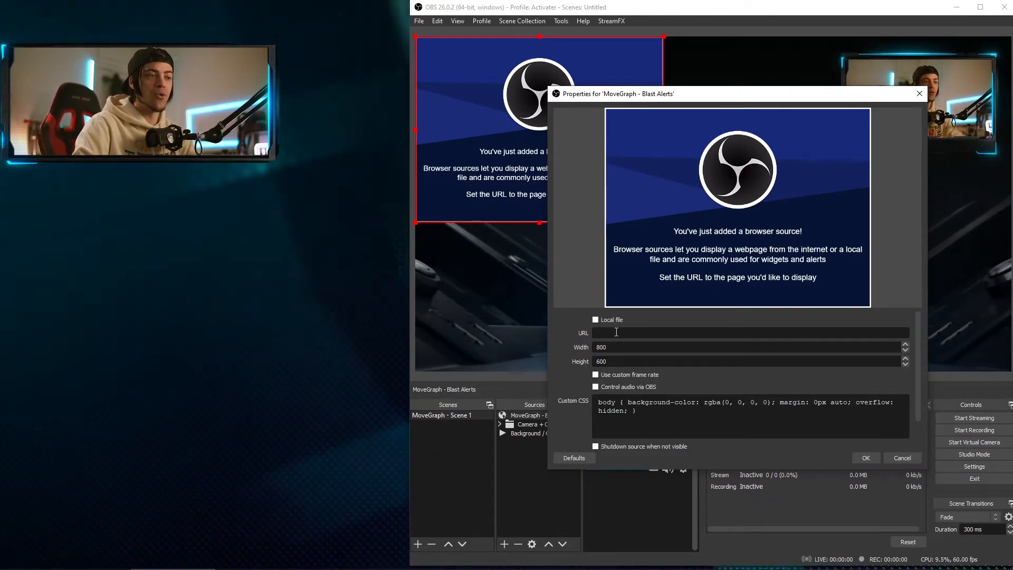
right_click(616, 332)
left_click(633, 390)
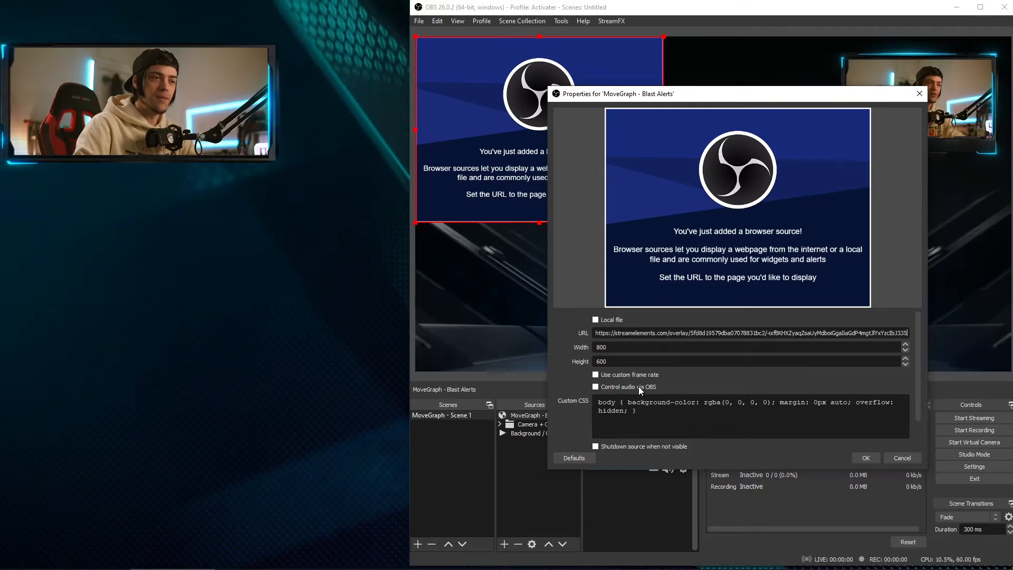
triple_click(643, 332)
key("ctrl+c")
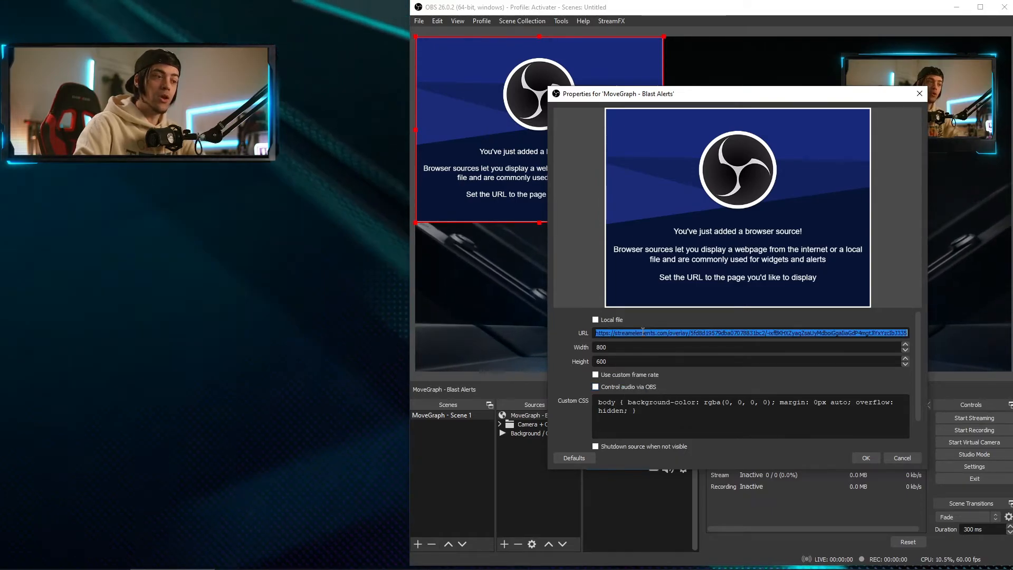
key("BackSpace")
key("ctrl+v")
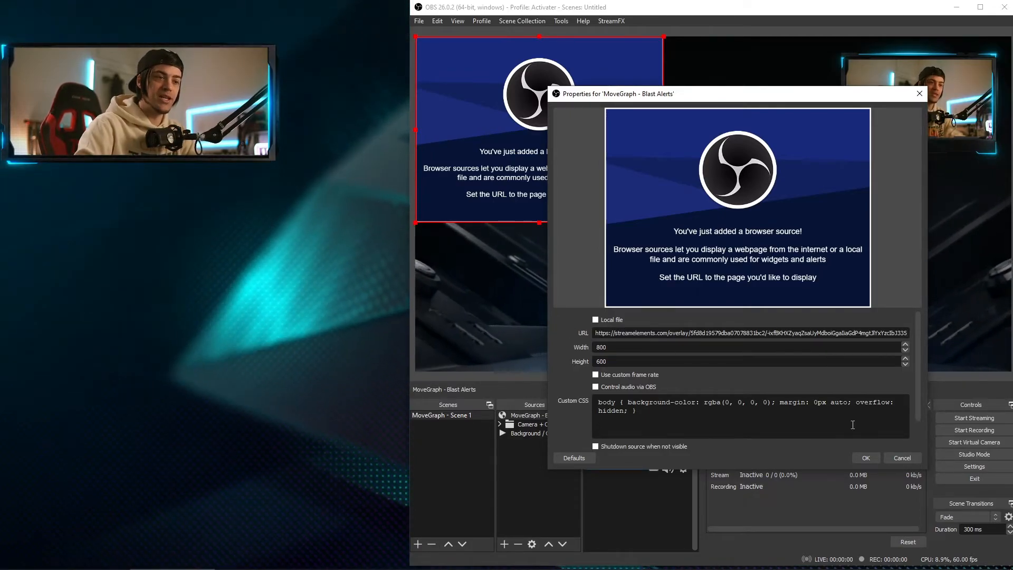
left_click(864, 459)
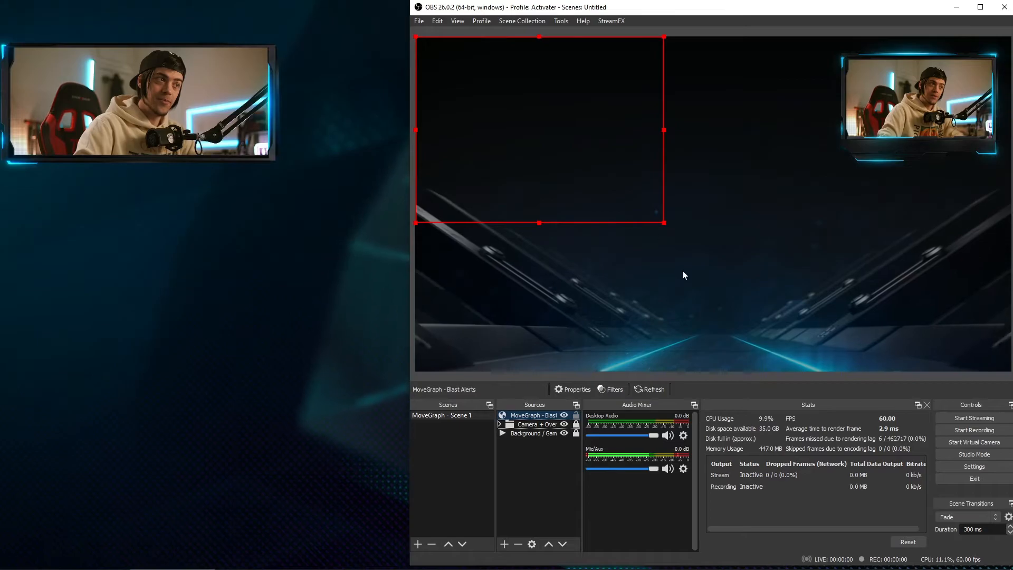
Center the alert source in the preview, mute the editor, and place its window left of OBS.
left_click_drag(538, 136, 705, 221)
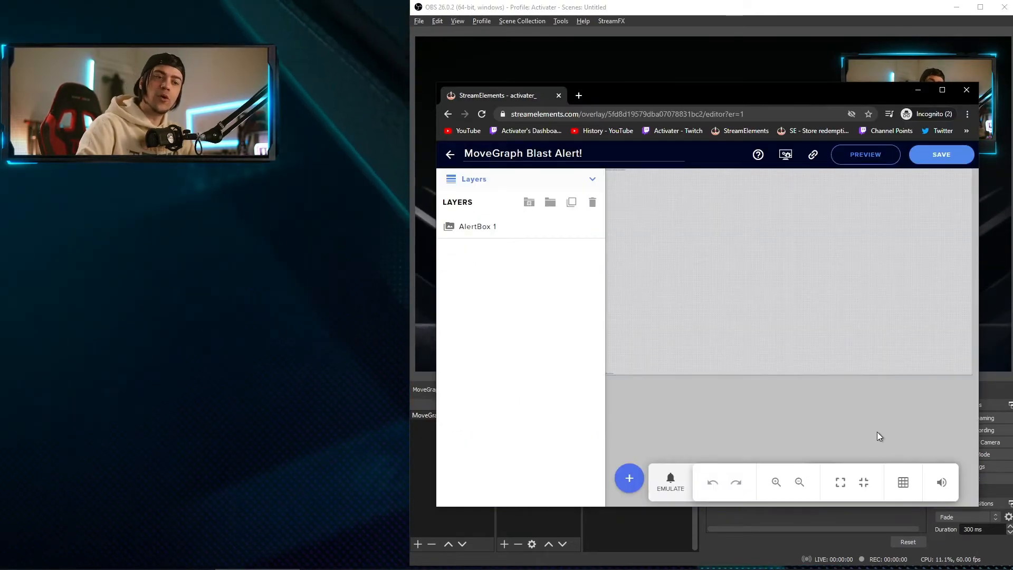
left_click(942, 482)
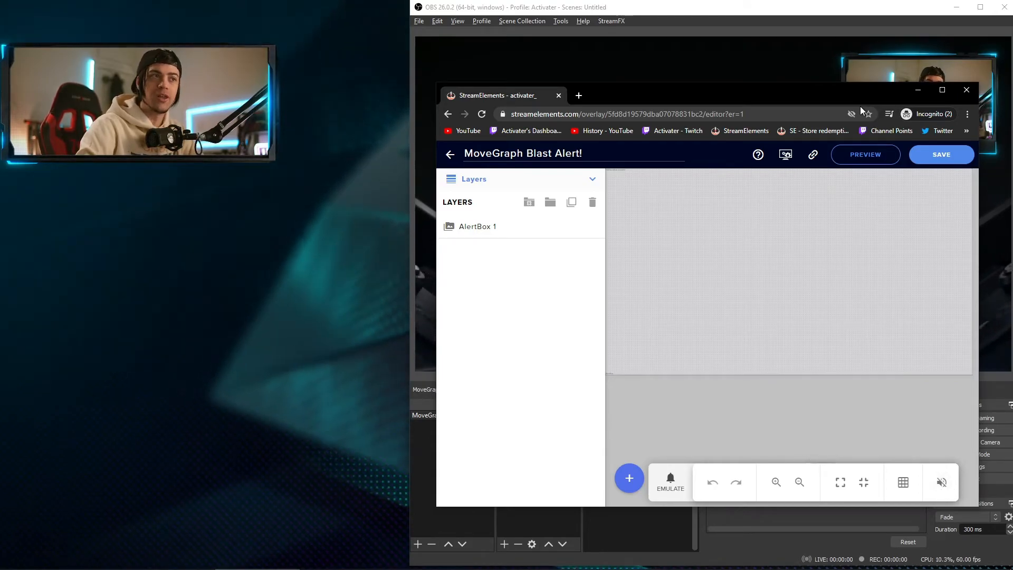
left_click_drag(980, 99, 838, 100)
left_click_drag(705, 96, 95, 91)
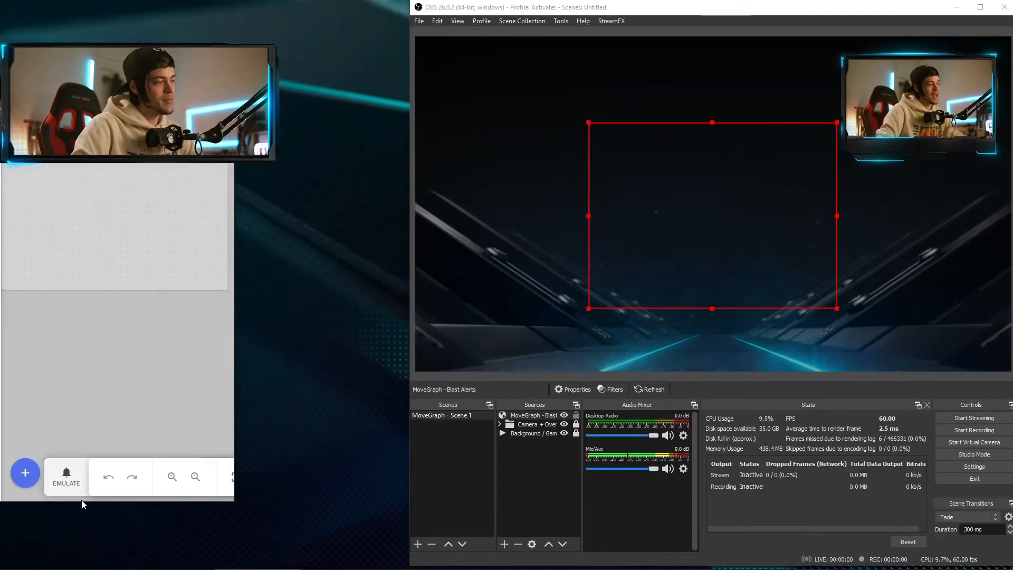
Fire a test follower alert, nudge the alert source up-left, and select it in Sources.
left_click(67, 477)
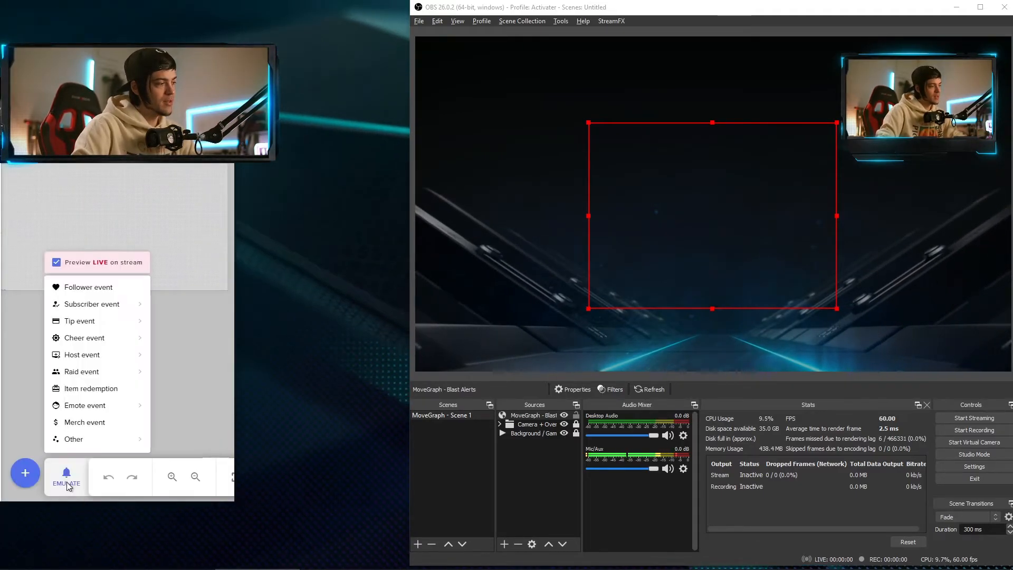
left_click(97, 293)
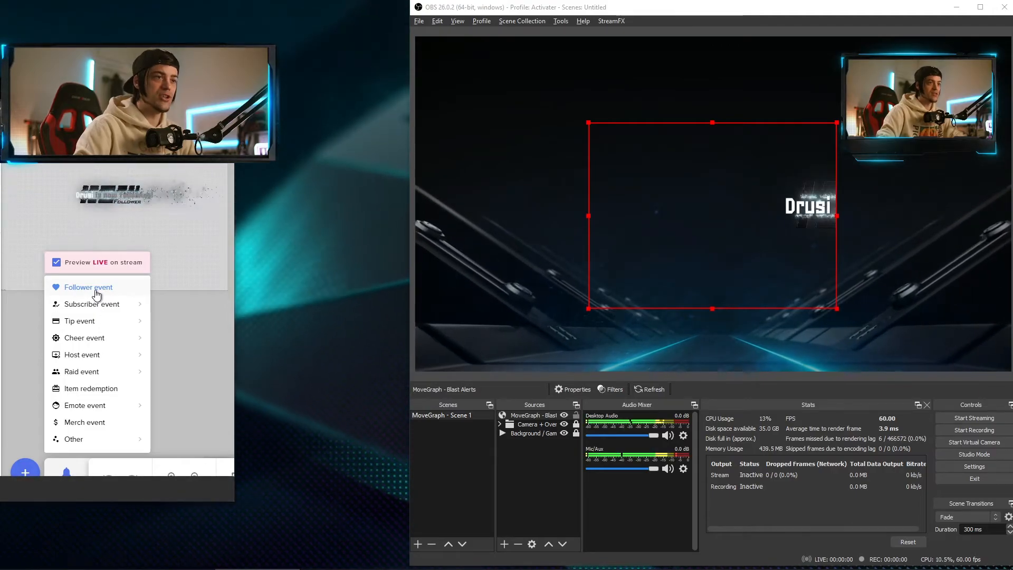
left_click_drag(792, 238, 724, 225)
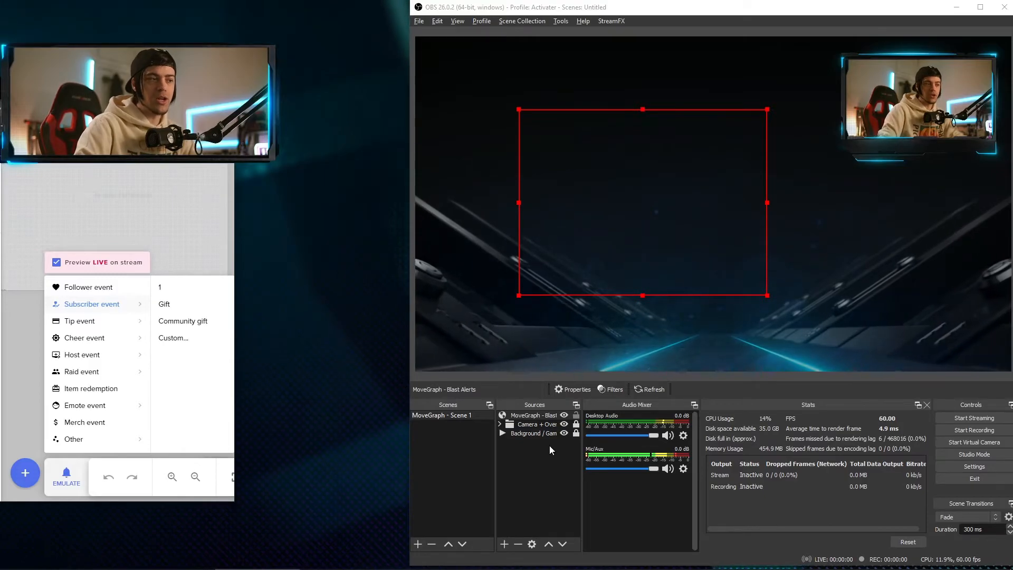
left_click(535, 415)
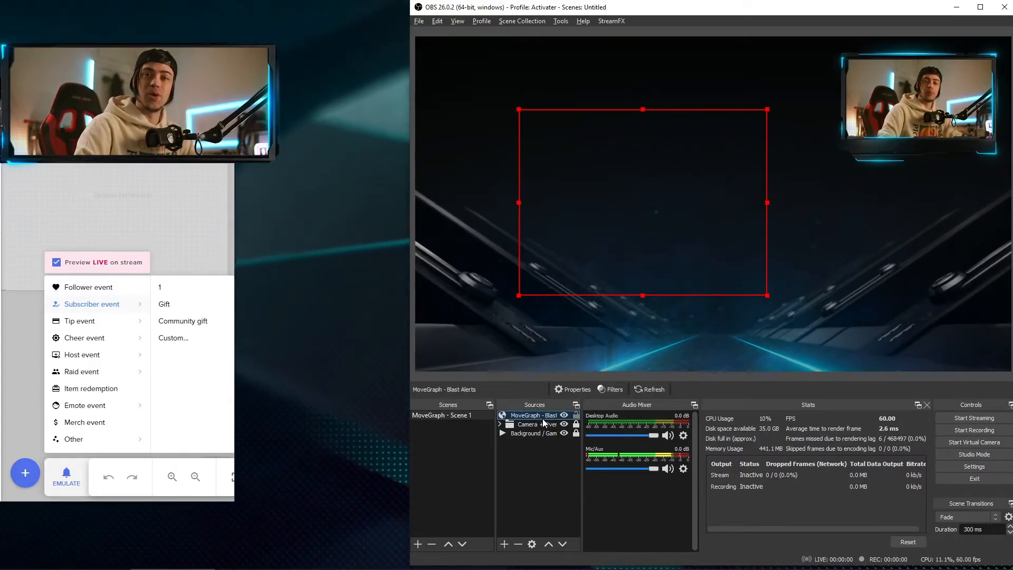
right_click(533, 420)
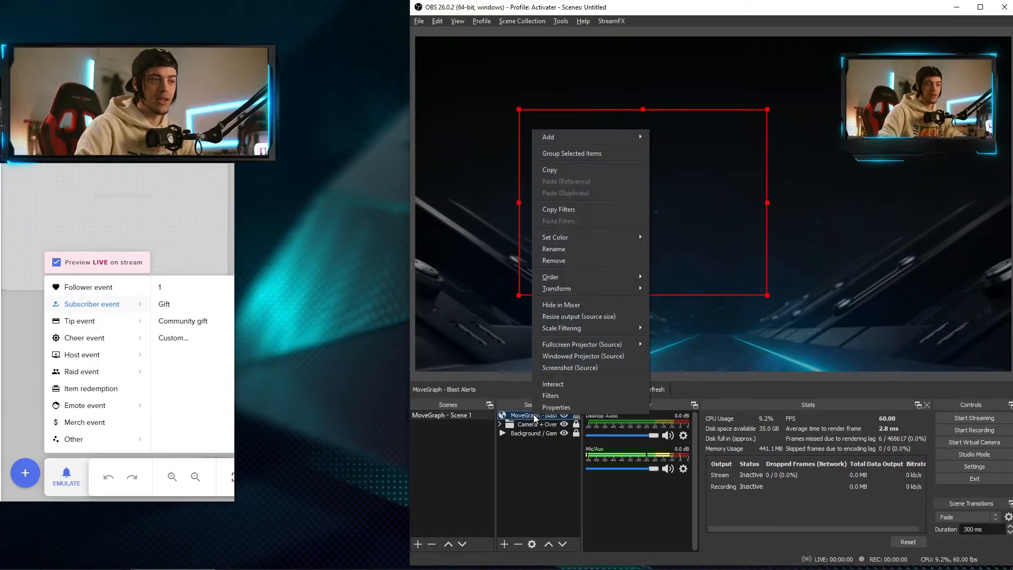
Resize the MoveGraph - Blast Alerts source to 1920×1080 and align it with the canvas.
left_click(537, 455)
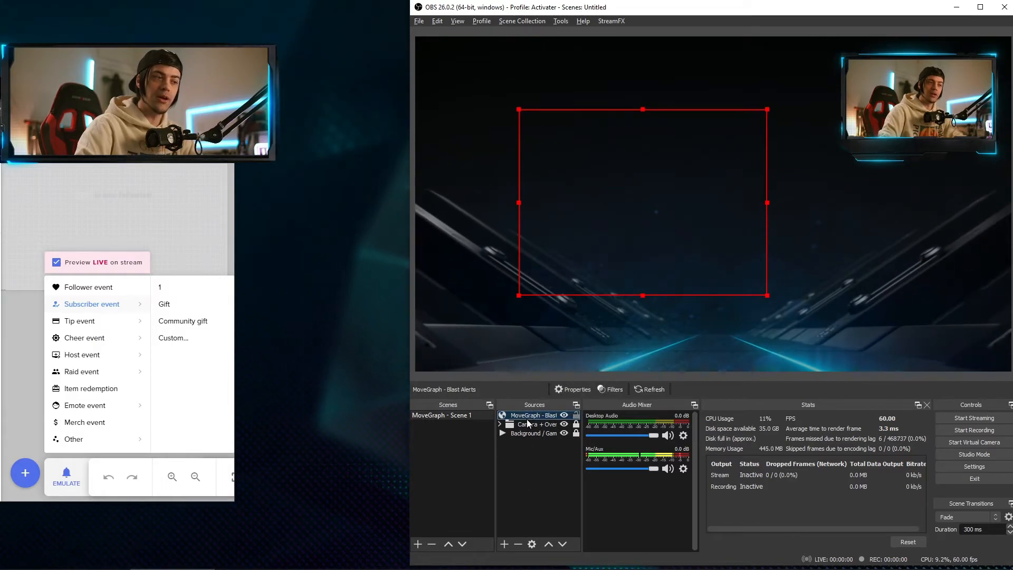
left_click(572, 389)
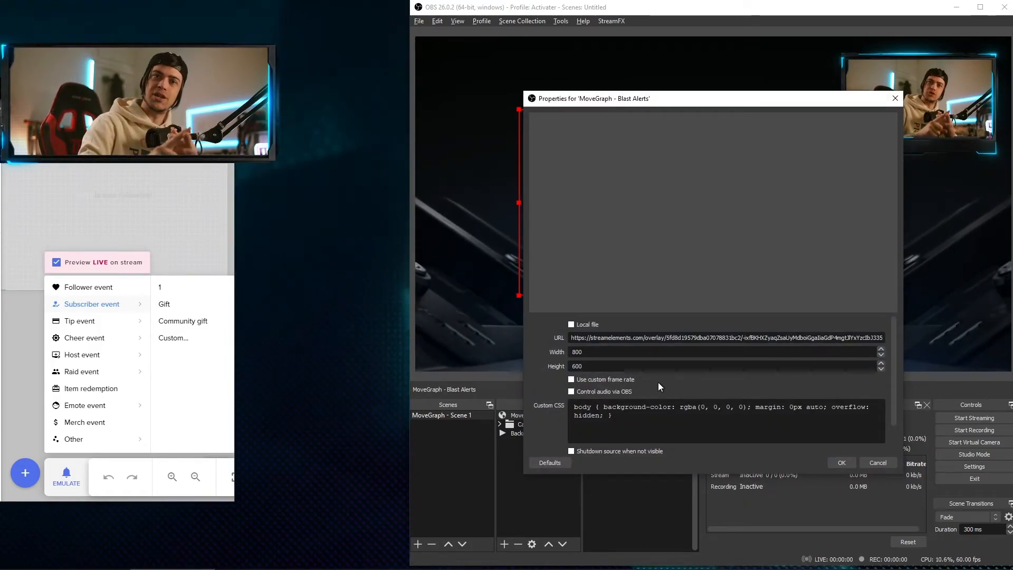
left_click(610, 354)
type("1920")
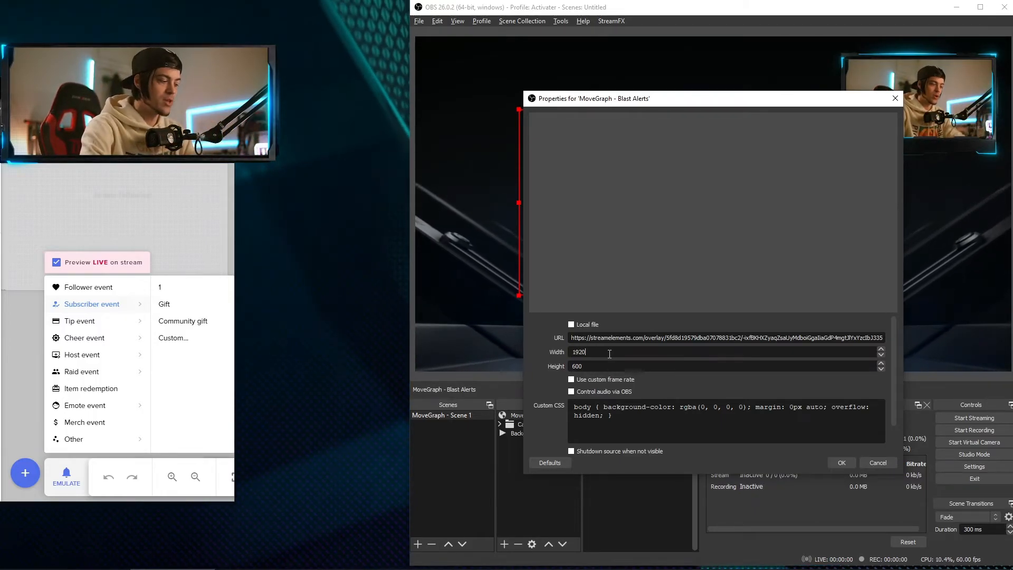
key("Tab")
type("1")
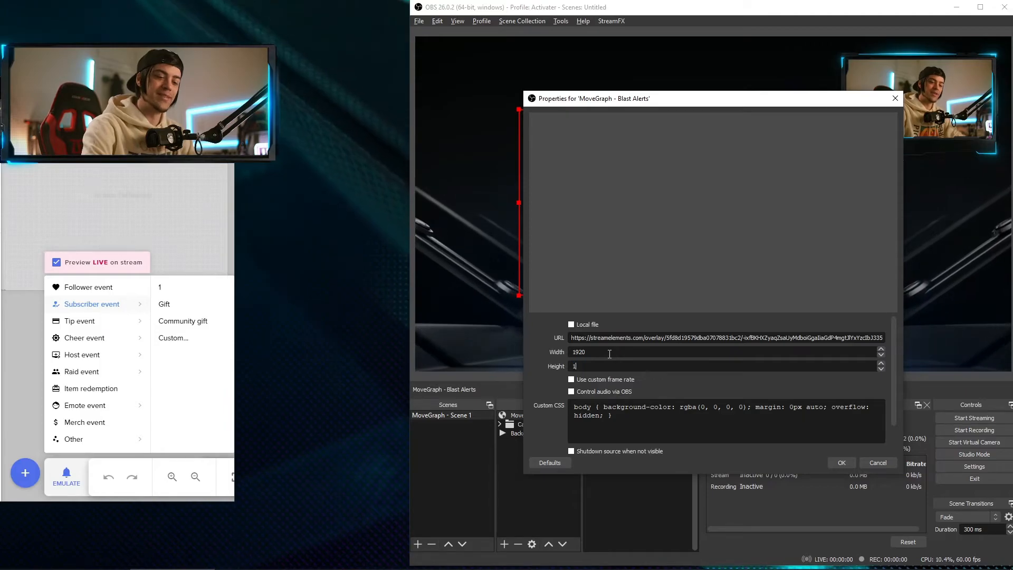
type("080")
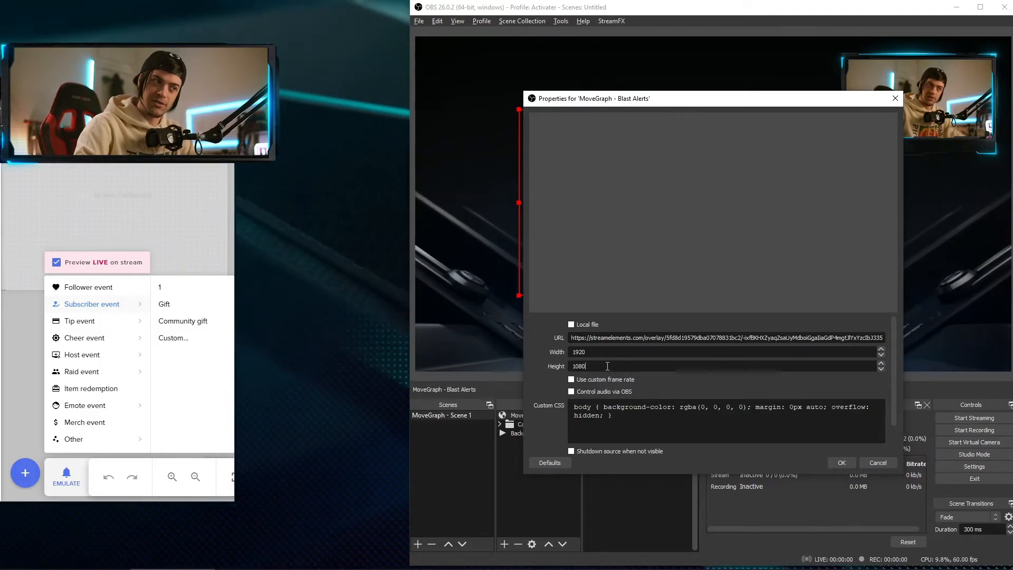
left_click(843, 463)
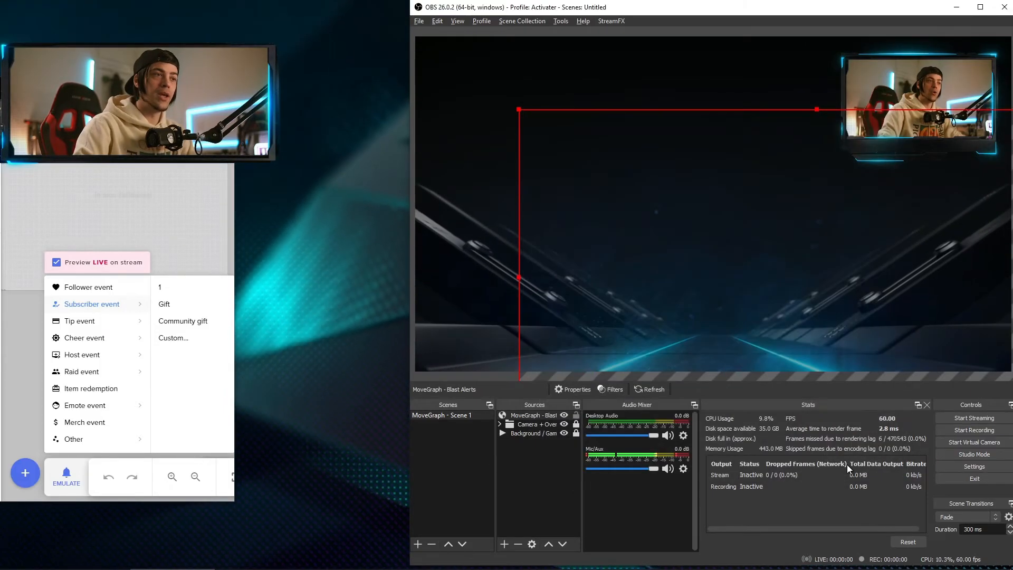
left_click_drag(764, 321, 663, 247)
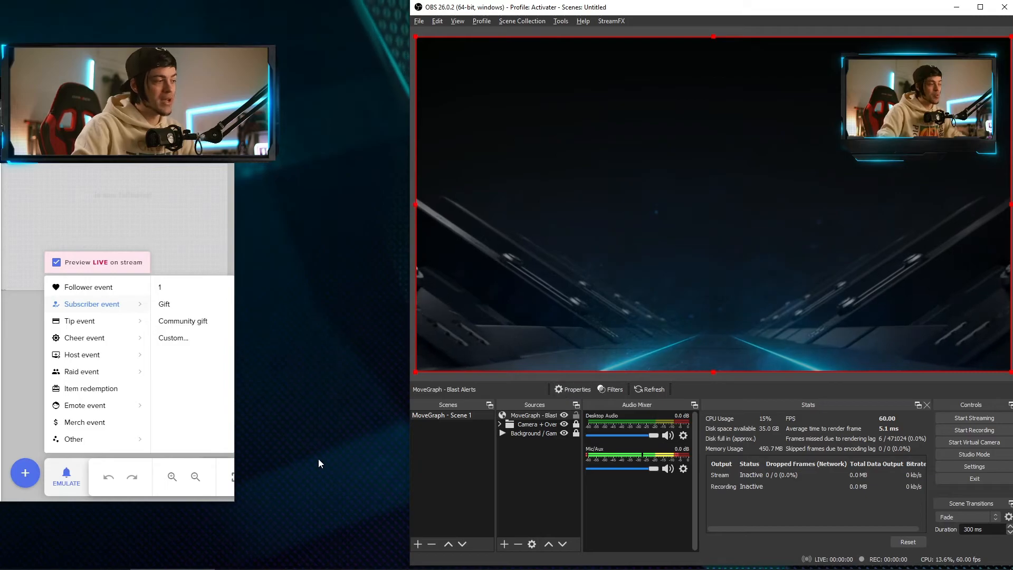
Fire test follower alerts, shift the alert source up-left, and lock its position.
left_click(95, 288)
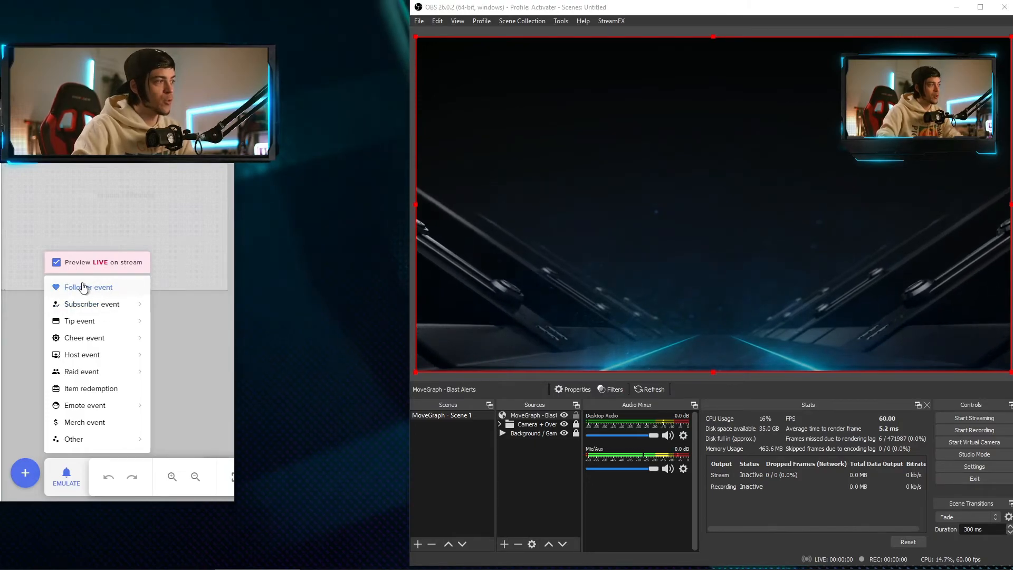
left_click(85, 288)
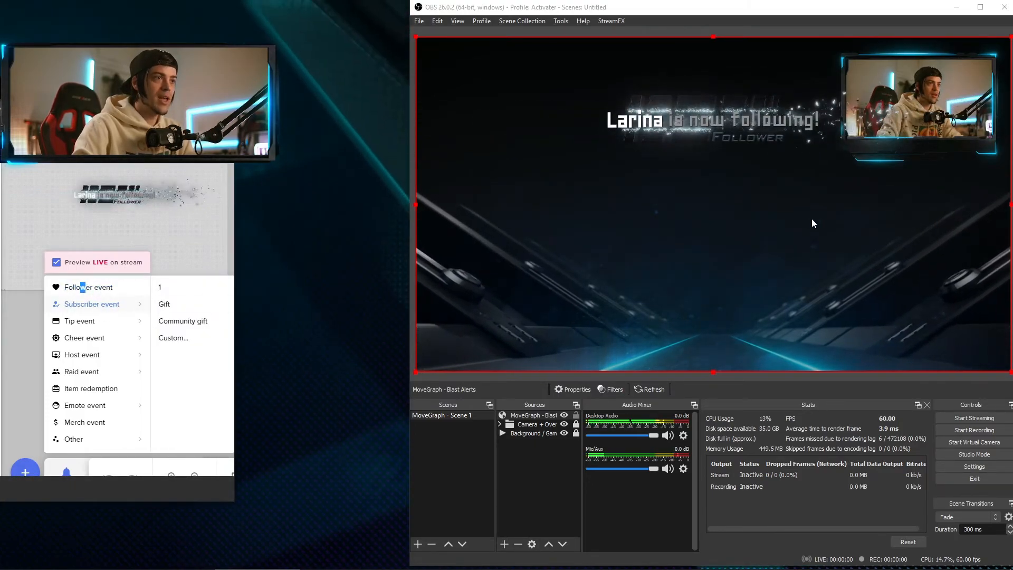
left_click_drag(736, 215, 669, 203)
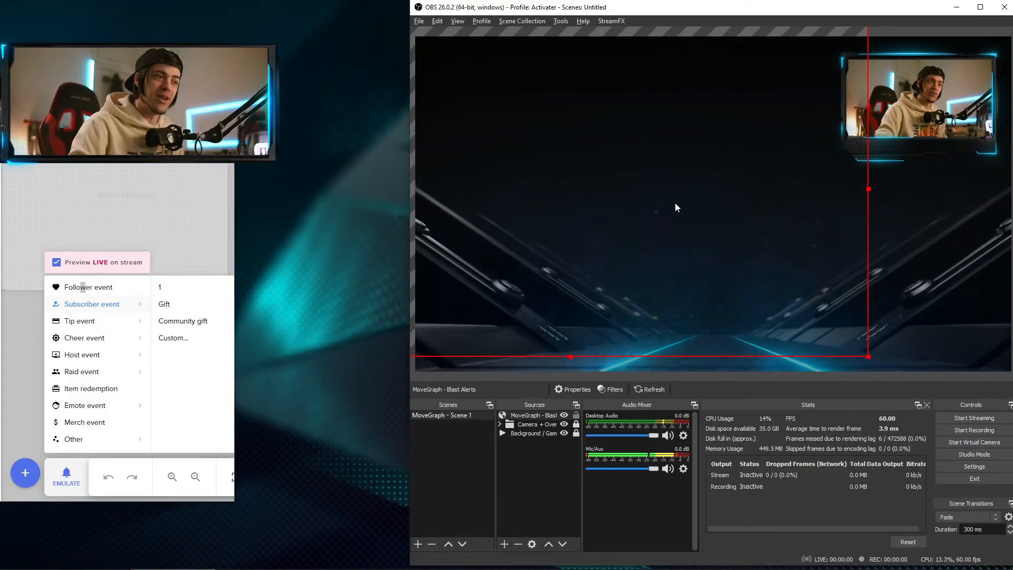
left_click(576, 415)
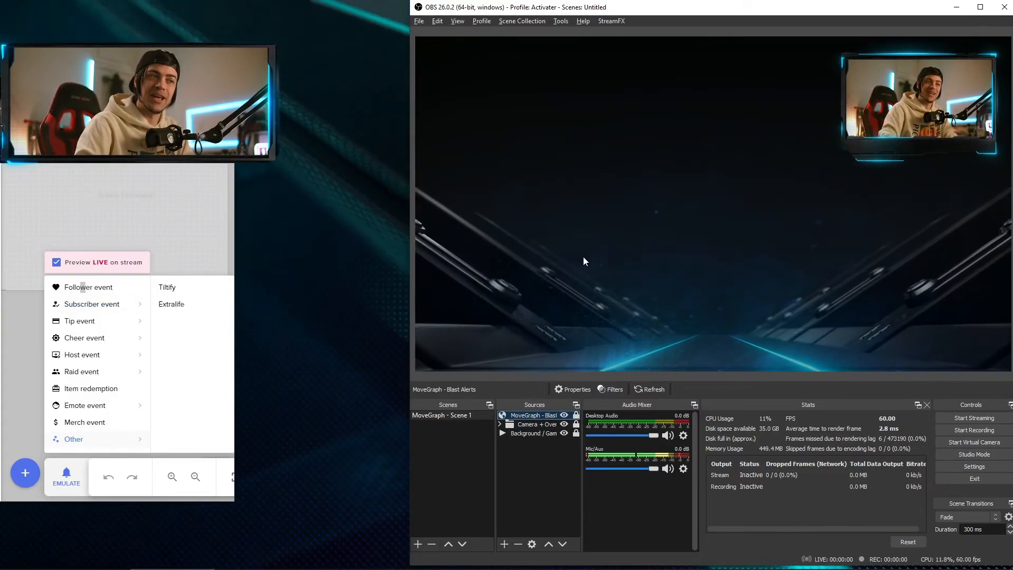
Clear the preview selection and fire another test follower alert.
left_click_drag(713, 263, 843, 263)
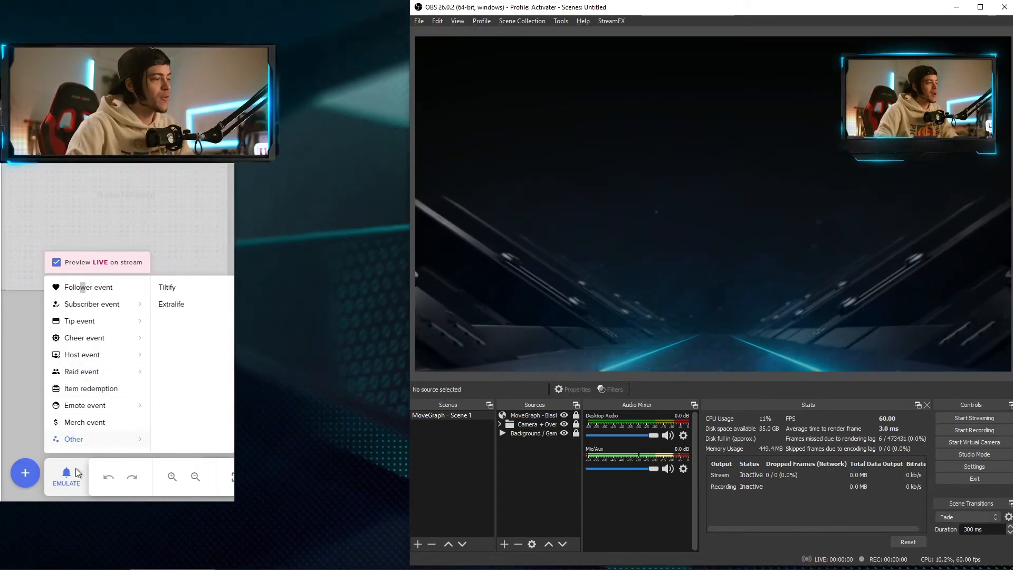
left_click(66, 480)
left_click(66, 480)
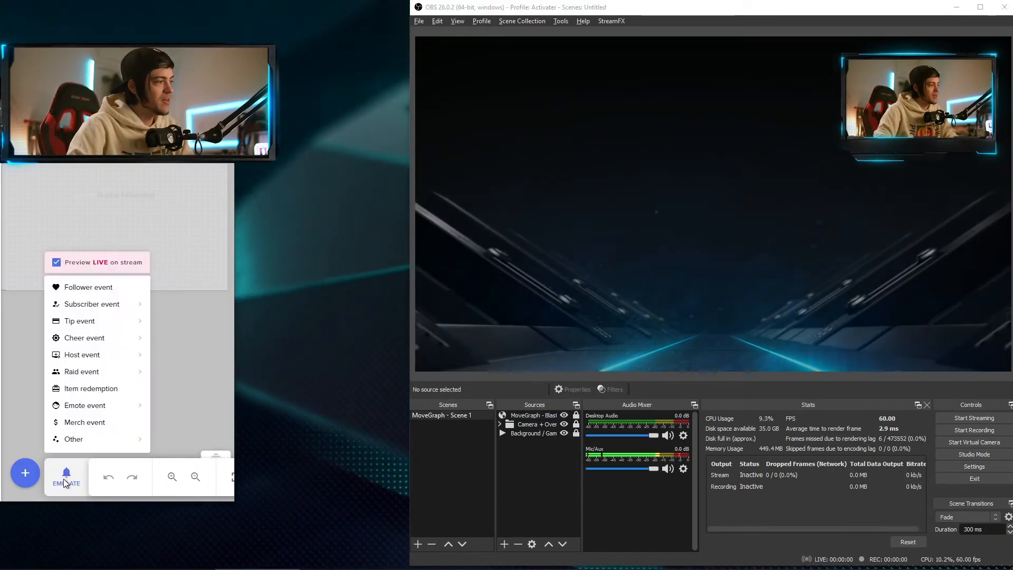
left_click(89, 288)
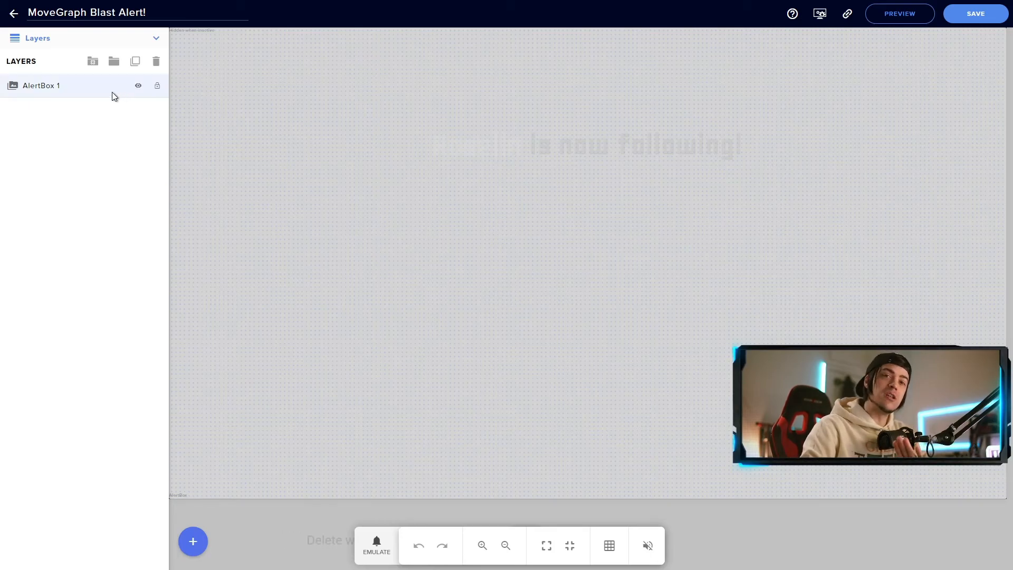
Show the AlertBox settings, save the MoveGraph Blast Alert overlay, and emulate a follower alert.
left_click(131, 128)
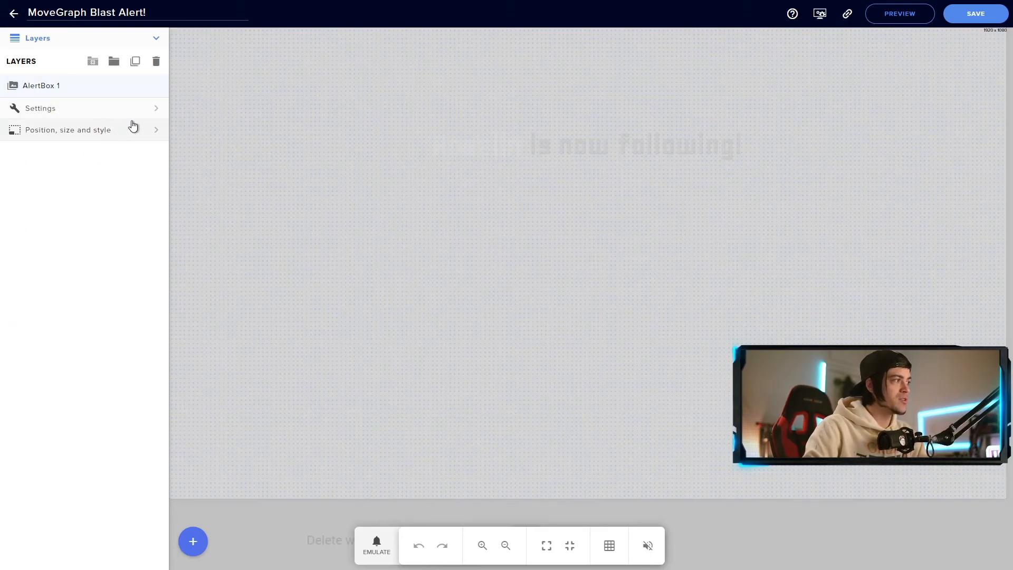
left_click(158, 109)
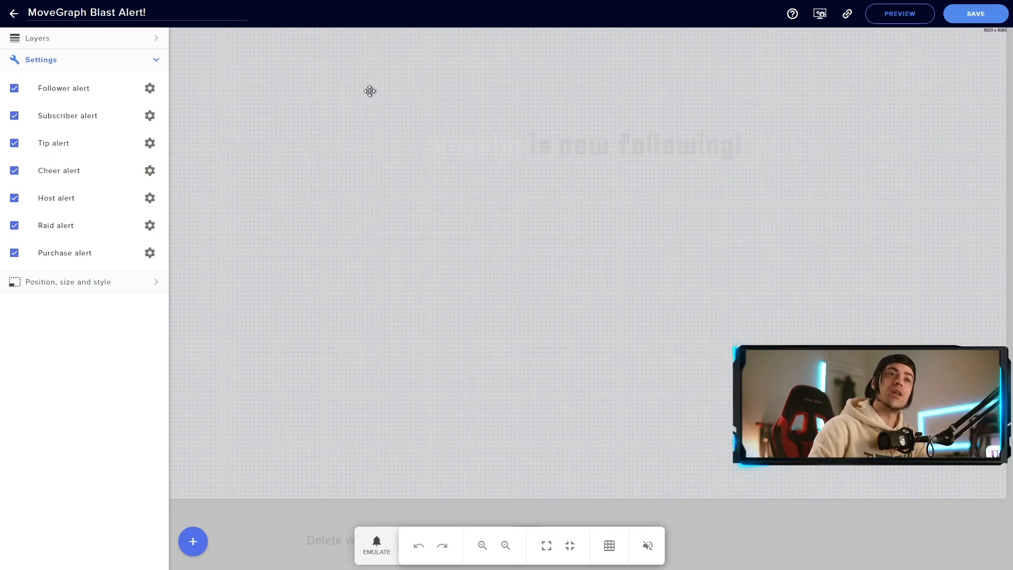
left_click(977, 19)
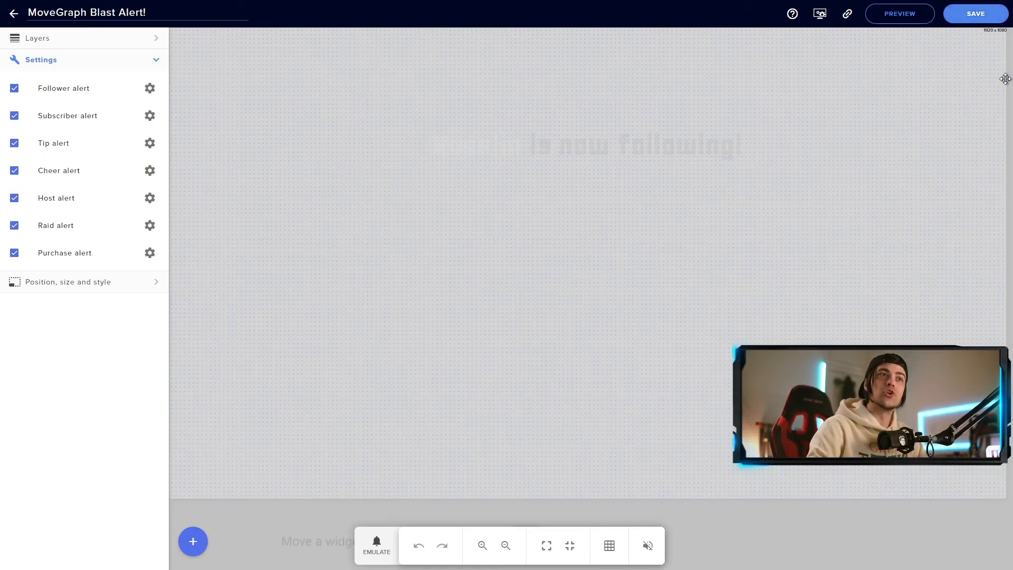
left_click(989, 14)
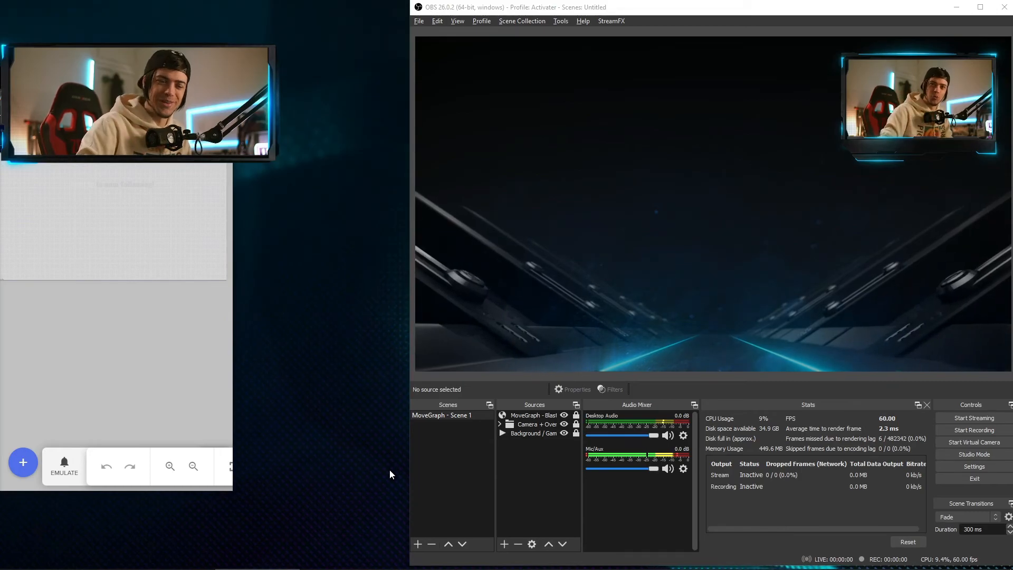
left_click(83, 465)
left_click(94, 286)
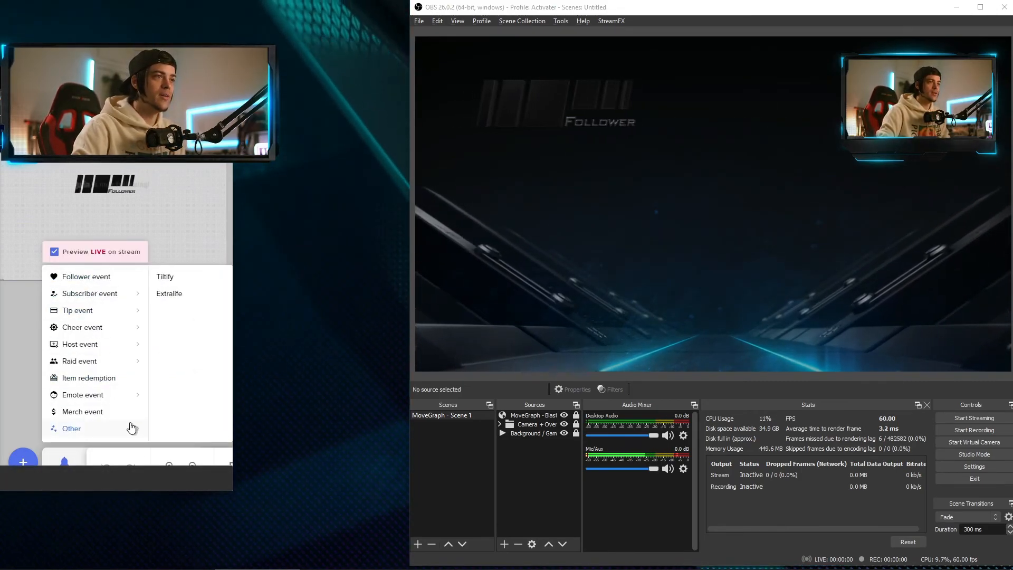